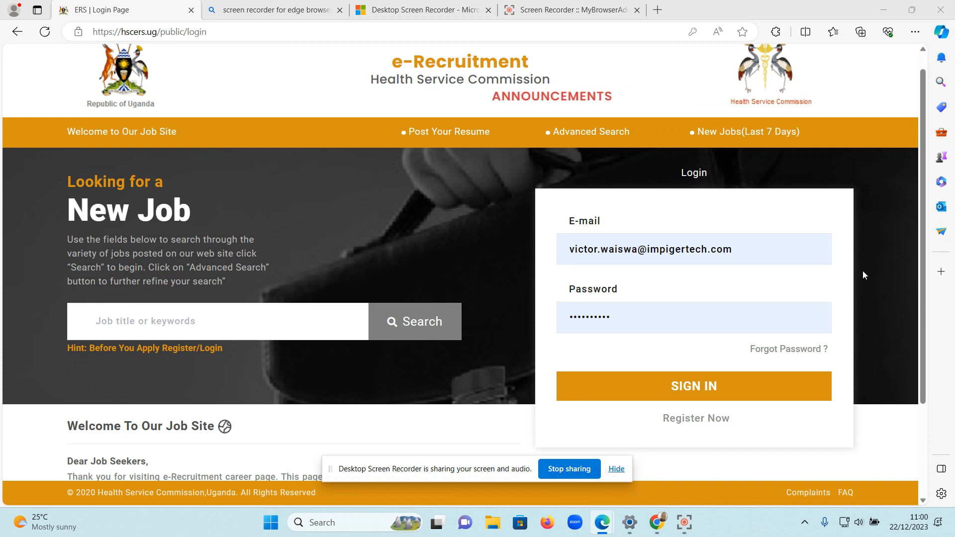
# Sign in to the recruitment site with the prefilled credentials and open the My Account profile.
pyautogui.click(737, 390)
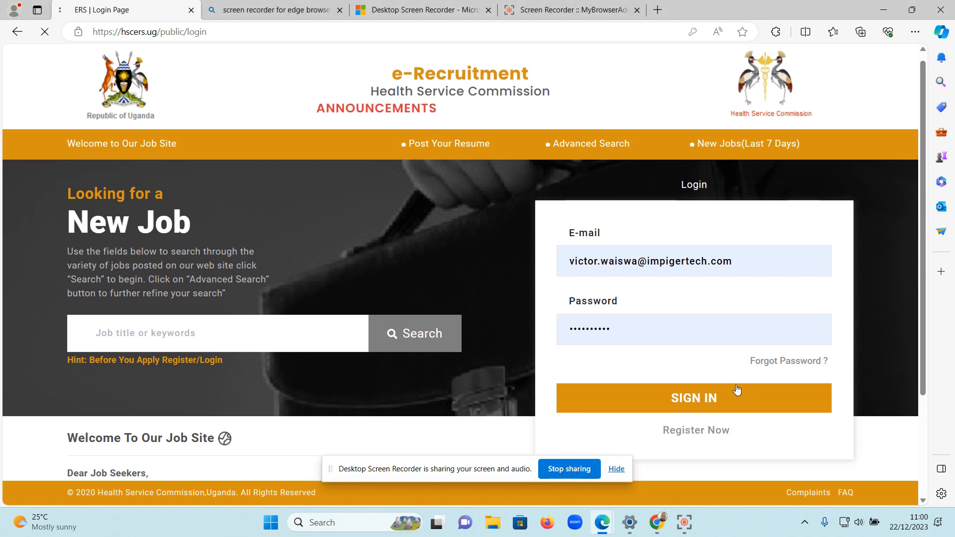
pyautogui.scroll(-7, 738, 390)
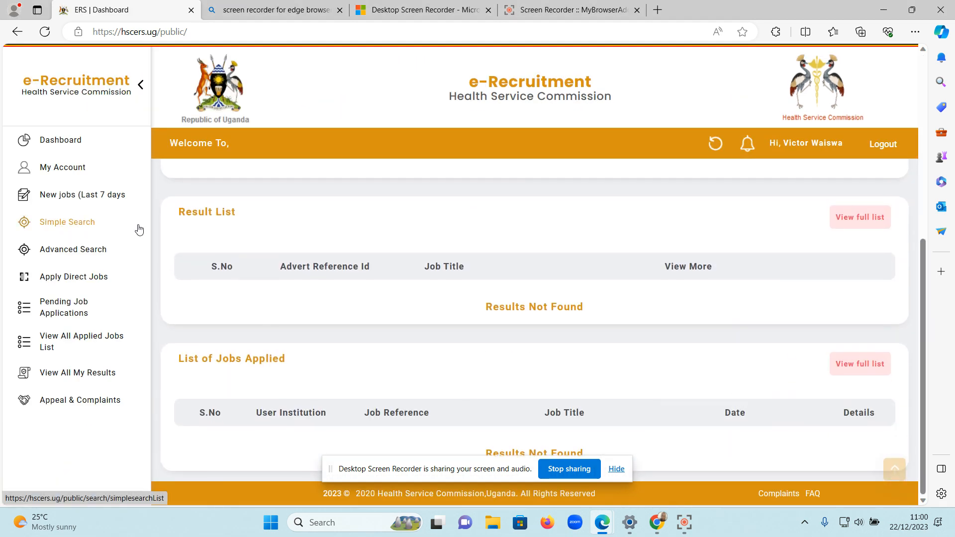
pyautogui.click(74, 170)
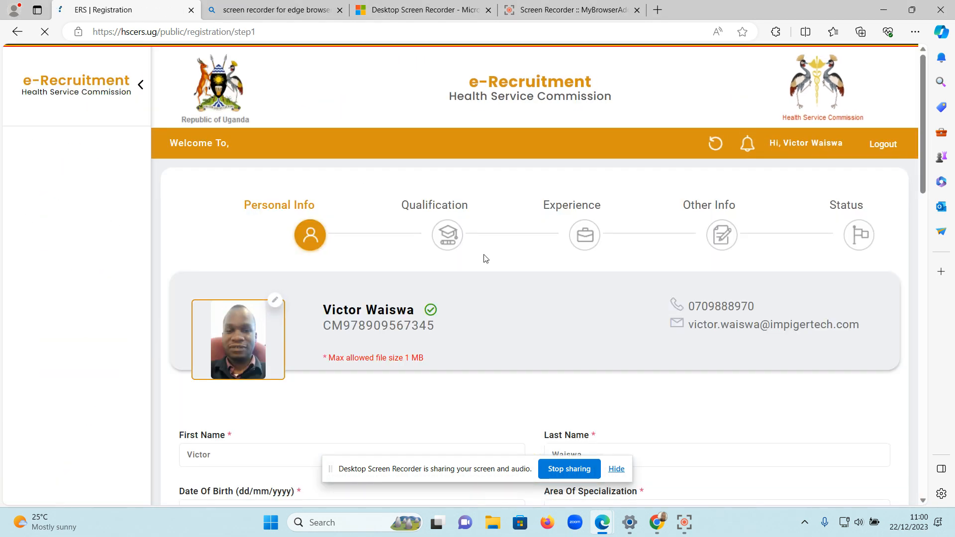
# Advance from Personal Info to the Qualification stage and look over its form down to the institutions attended.
pyautogui.scroll(-10, 484, 258)
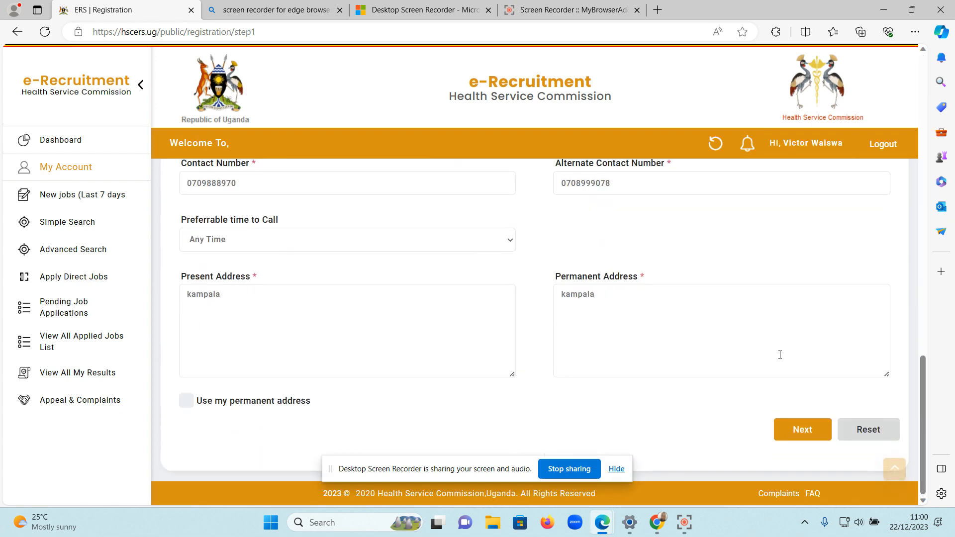
pyautogui.click(798, 431)
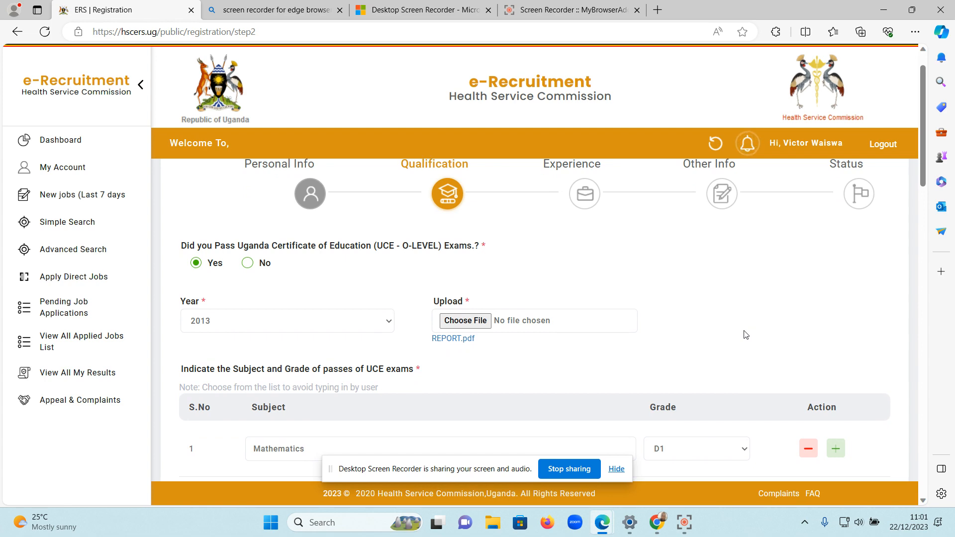
pyautogui.scroll(-1, 745, 335)
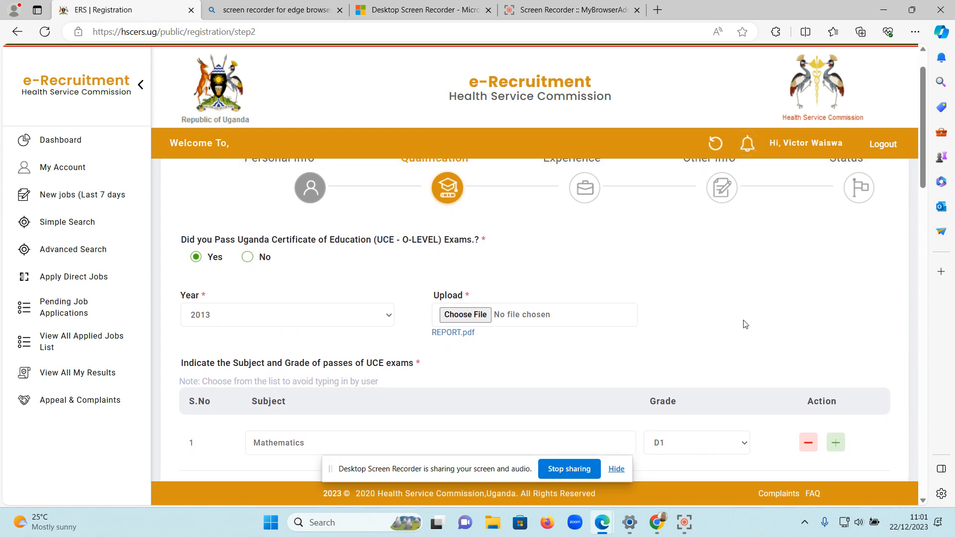
pyautogui.scroll(-15, 746, 325)
pyautogui.scroll(6, 746, 325)
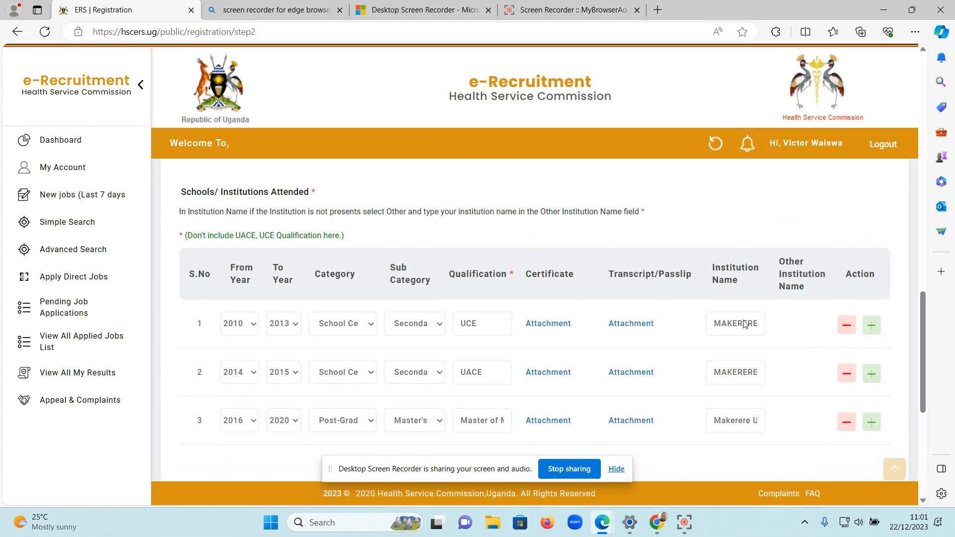
pyautogui.scroll(9, 745, 324)
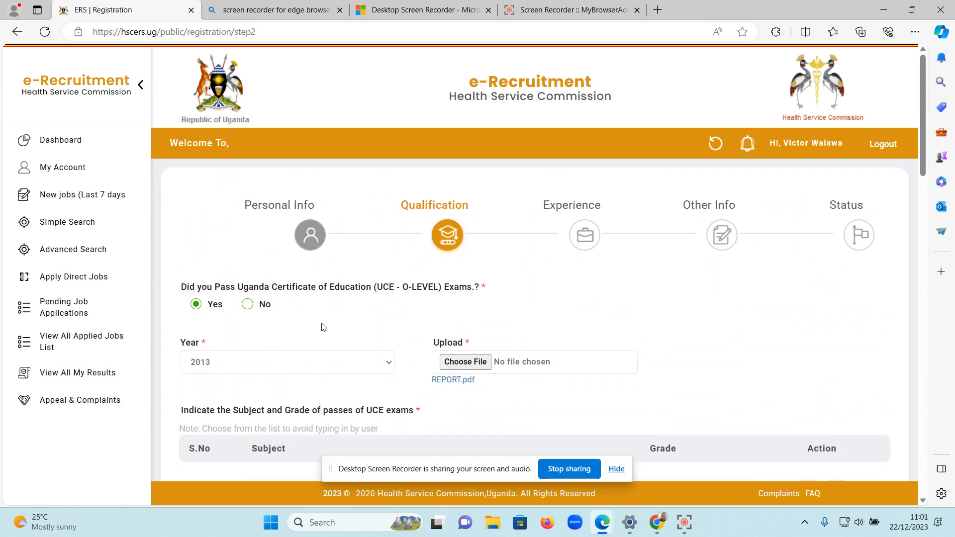
# Switch the answer about passing the UCE O-Level exams to No and back to Yes.
pyautogui.scroll(-1, 324, 327)
pyautogui.scroll(1, 324, 327)
pyautogui.click(247, 305)
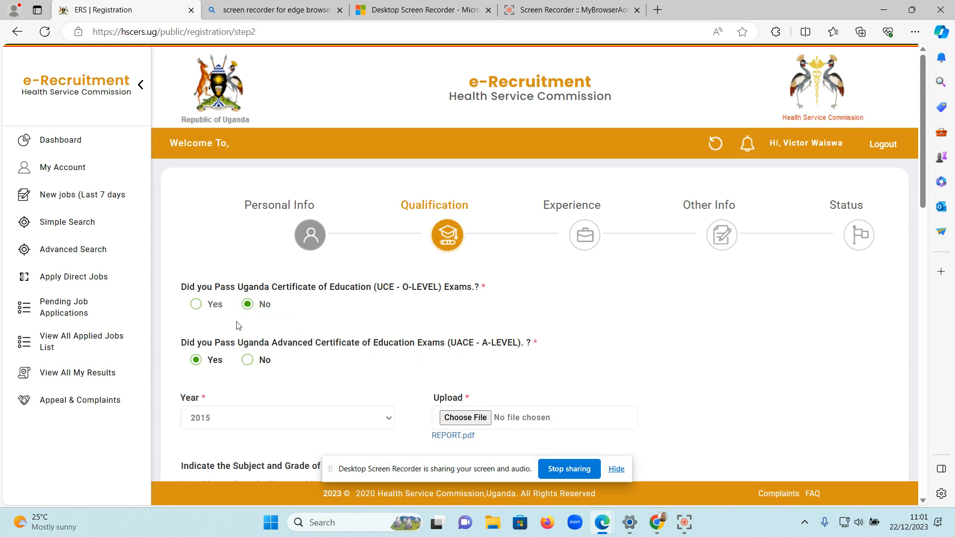
pyautogui.click(195, 307)
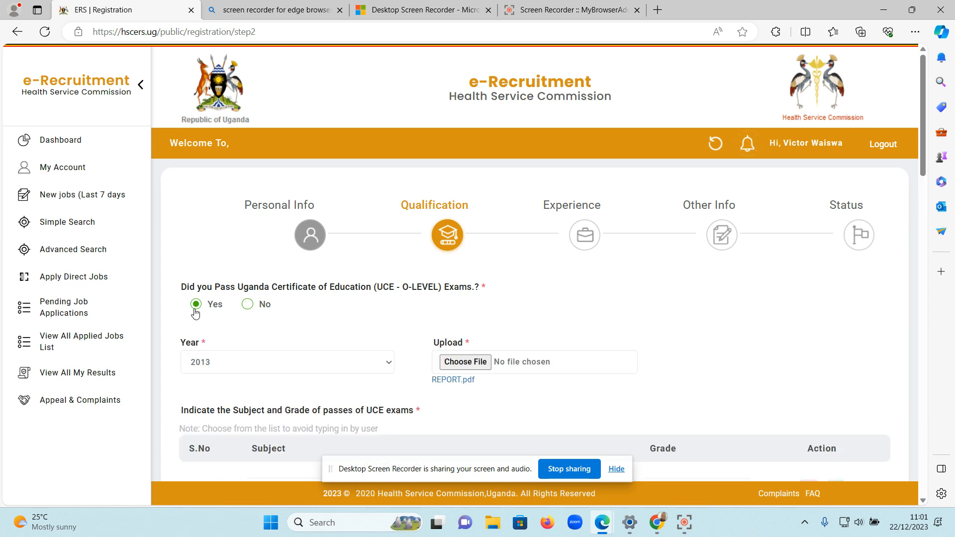
# Look through the years available for the UCE exam without picking a different one.
pyautogui.scroll(-2, 393, 326)
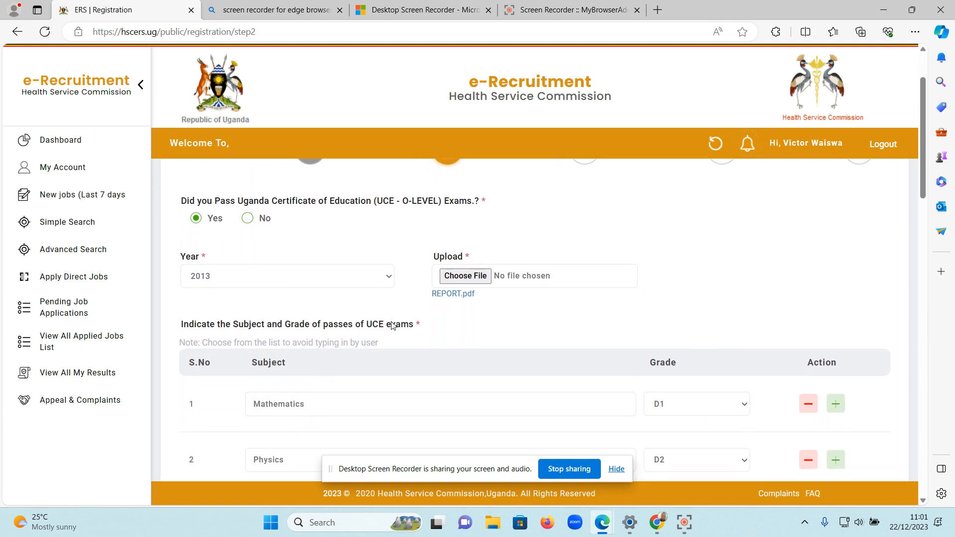
pyautogui.scroll(-1, 388, 317)
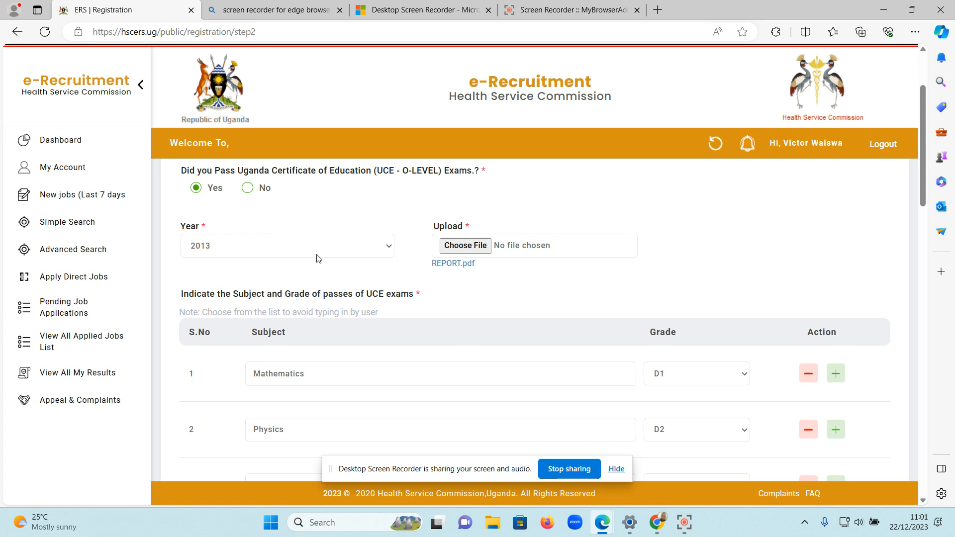
pyautogui.click(380, 251)
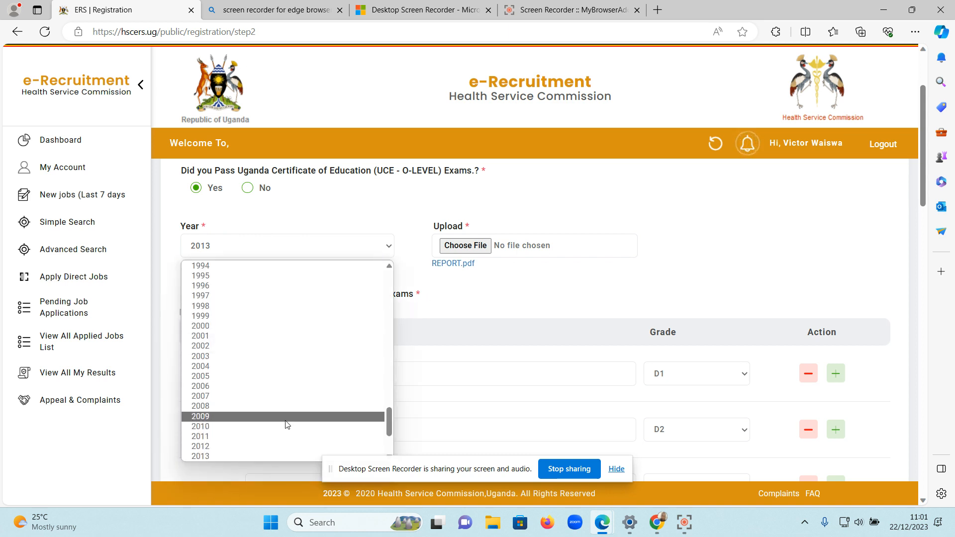
pyautogui.click(393, 249)
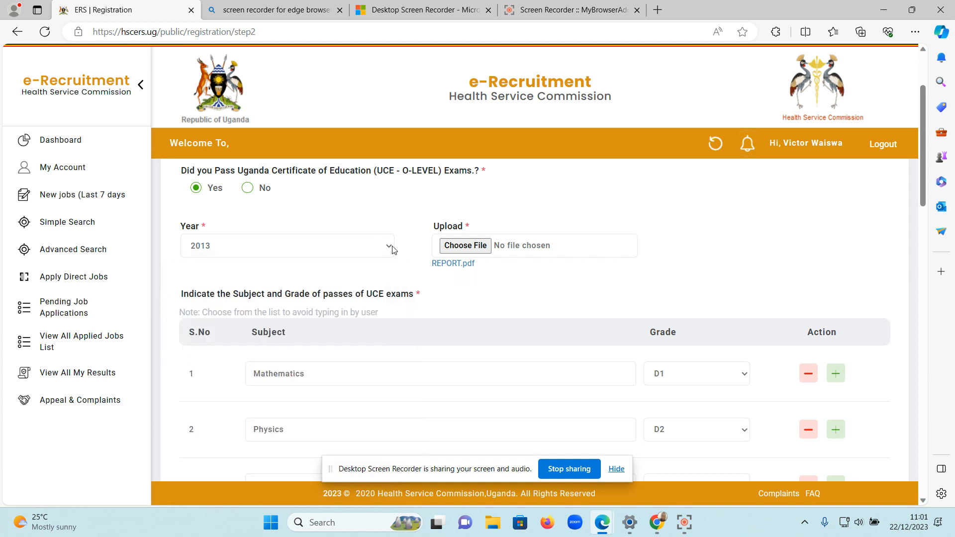
pyautogui.click(393, 250)
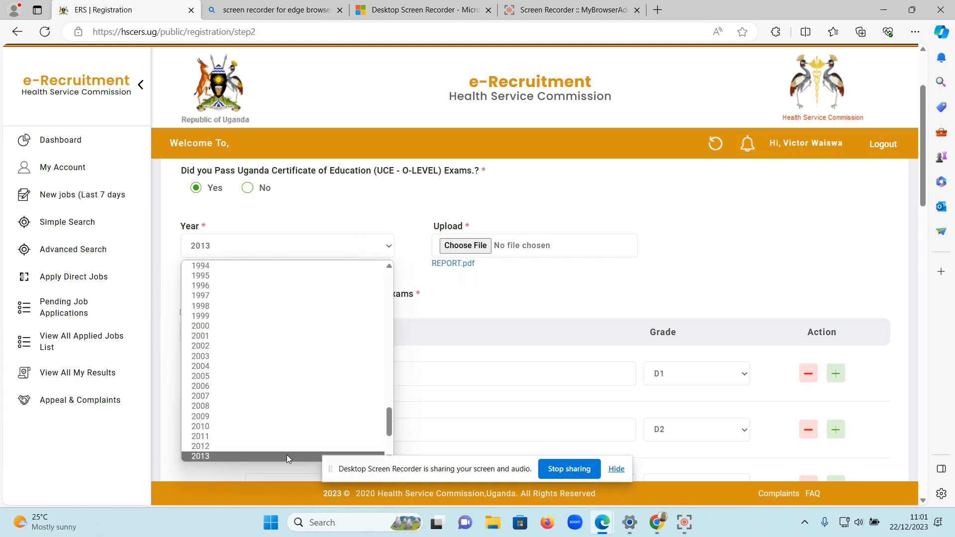
pyautogui.click(443, 295)
pyautogui.scroll(-1, 444, 295)
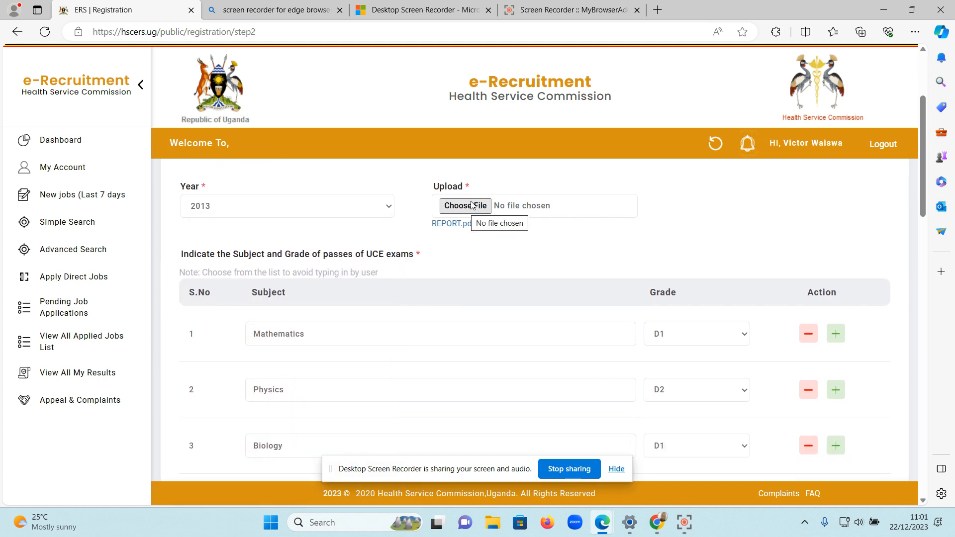
pyautogui.click(472, 205)
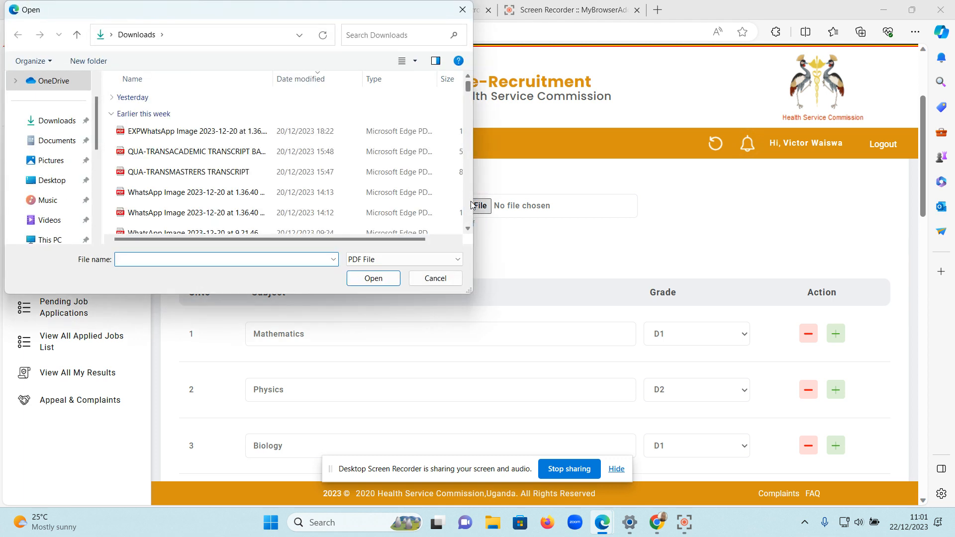
pyautogui.click(263, 158)
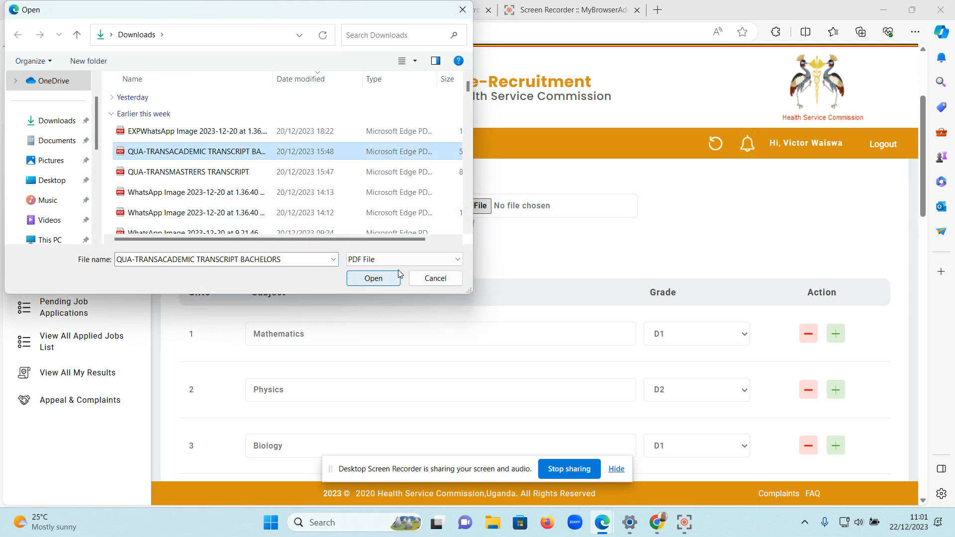
pyautogui.click(433, 279)
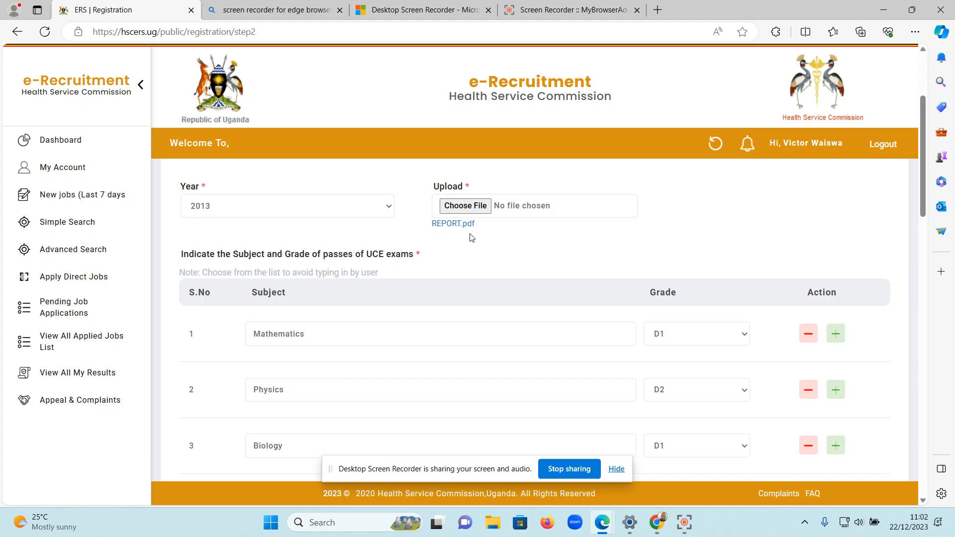
# View the uploaded UCE document REPORT.pdf in a separate browser tab and return to the registration form.
pyautogui.rightClick(454, 229)
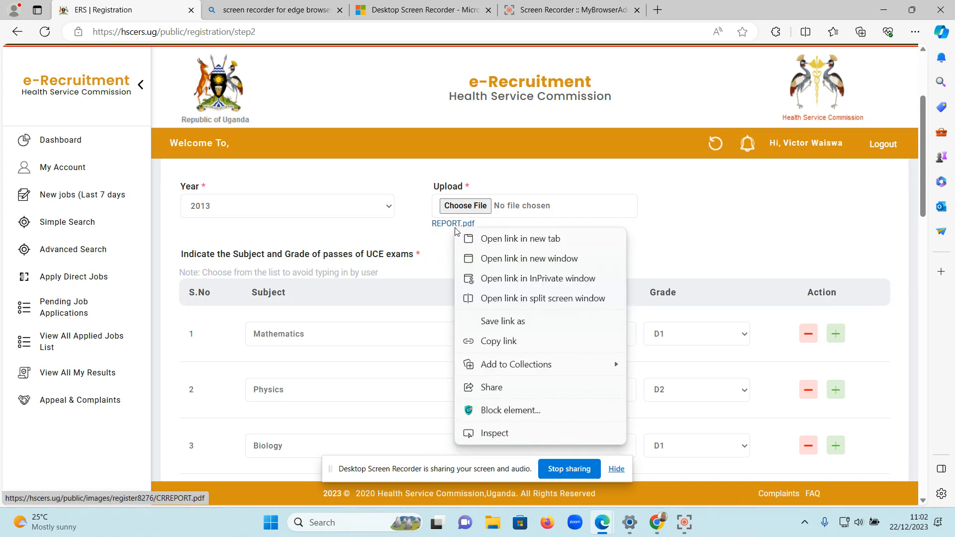
pyautogui.click(446, 235)
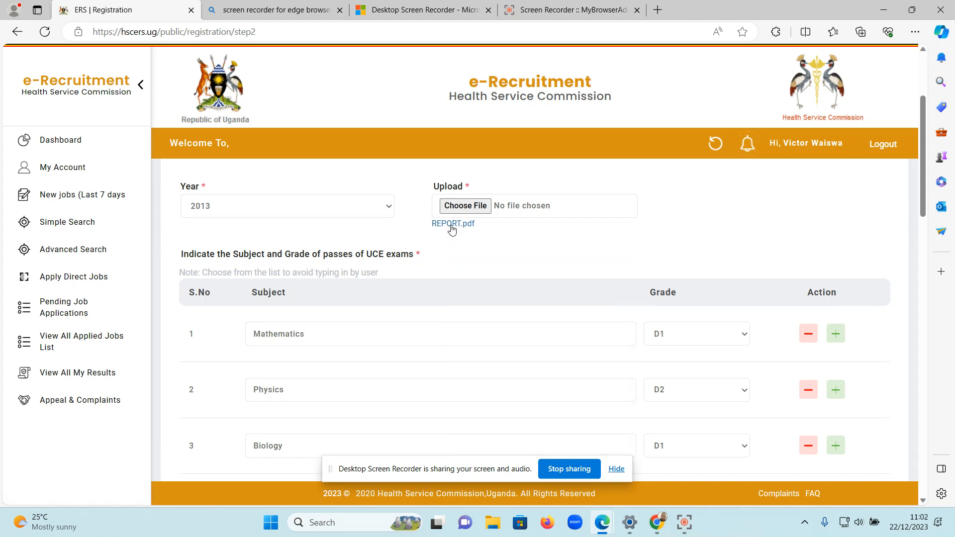
pyautogui.rightClick(455, 223)
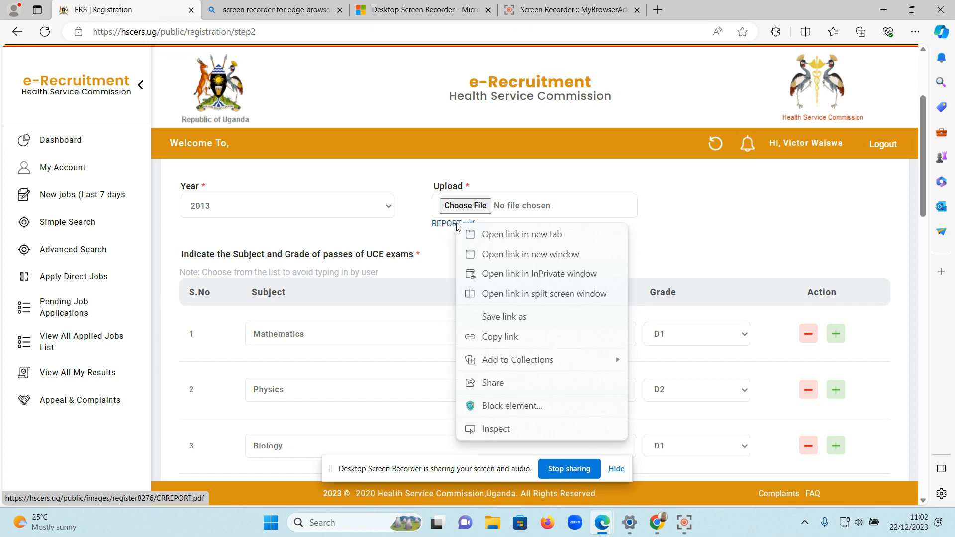
pyautogui.click(505, 234)
pyautogui.click(240, 6)
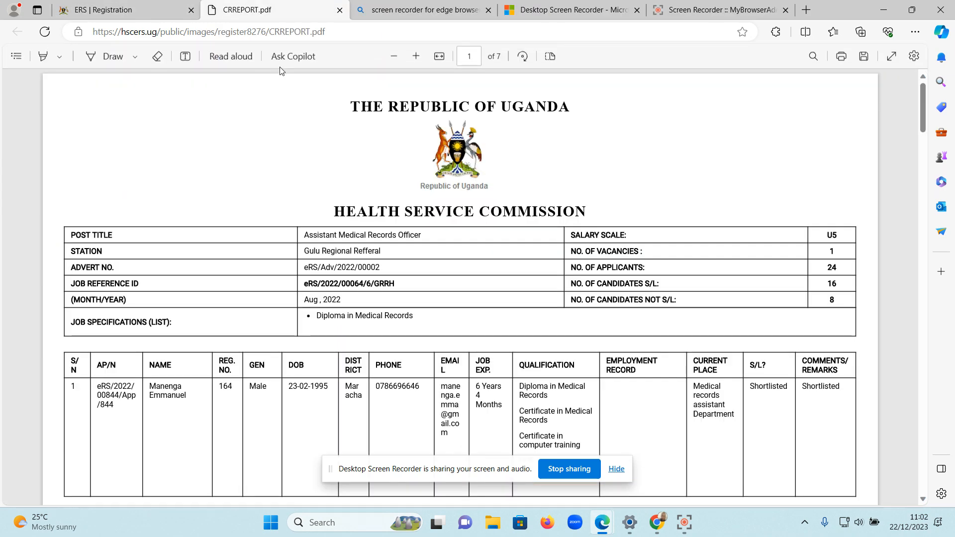
pyautogui.click(148, 4)
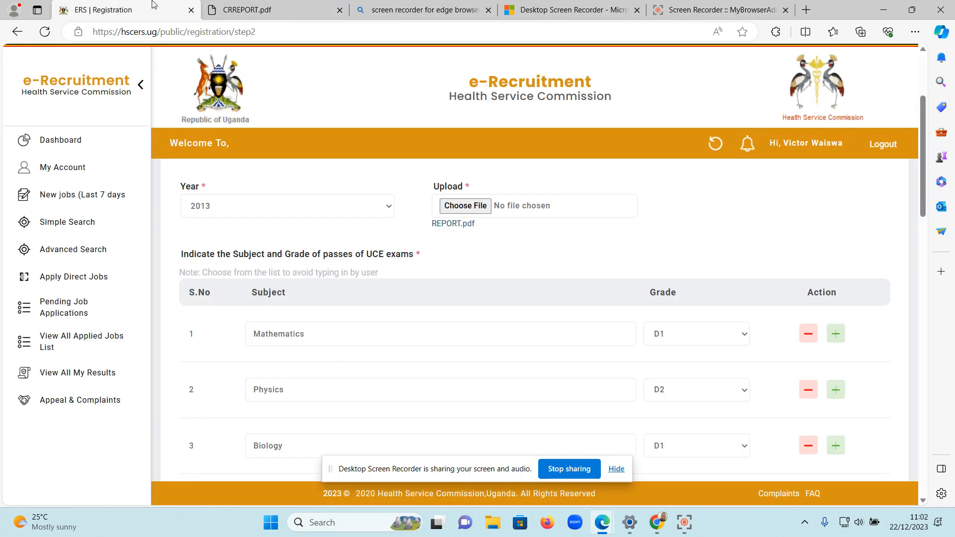
# Choose Mathematics as the first UCE subject and set its grade to D1.
pyautogui.scroll(-1, 472, 276)
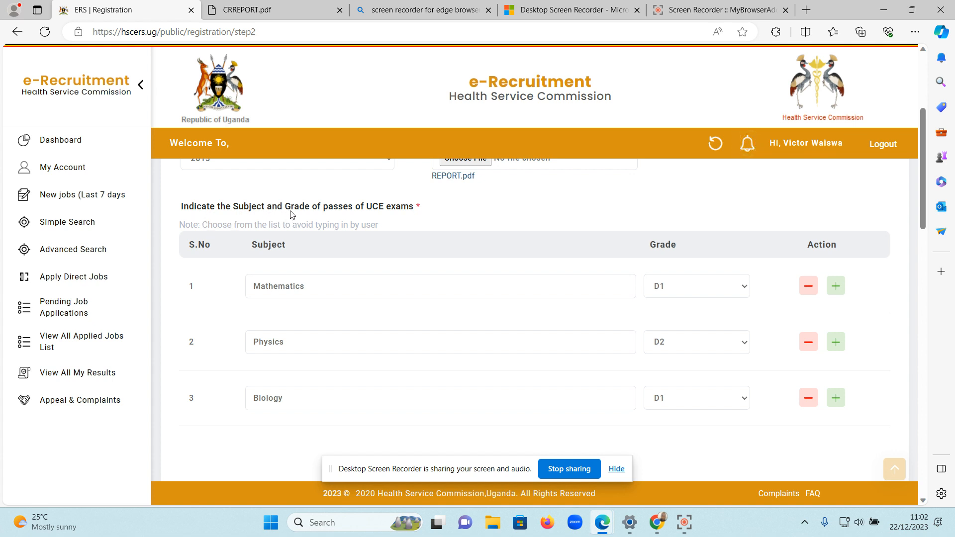
pyautogui.scroll(-1, 403, 223)
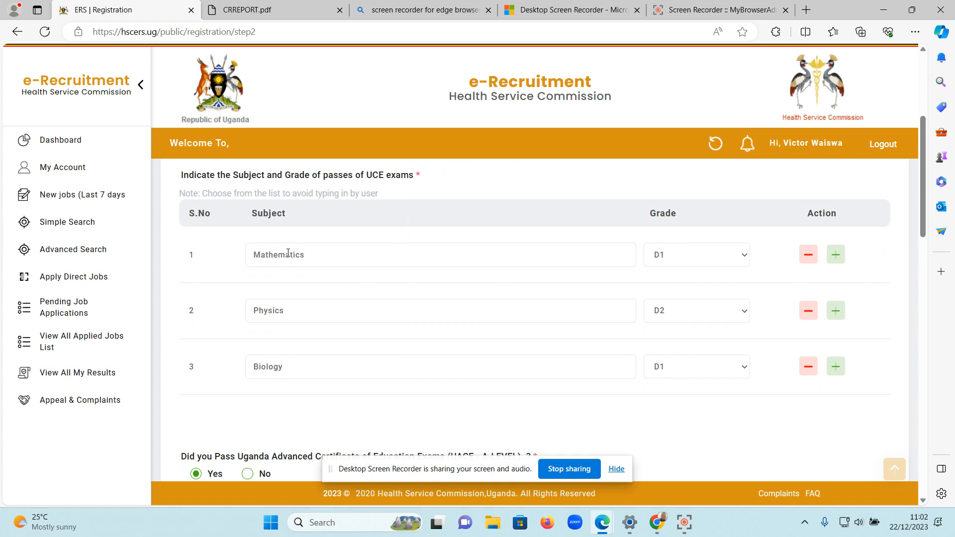
pyautogui.click(328, 257)
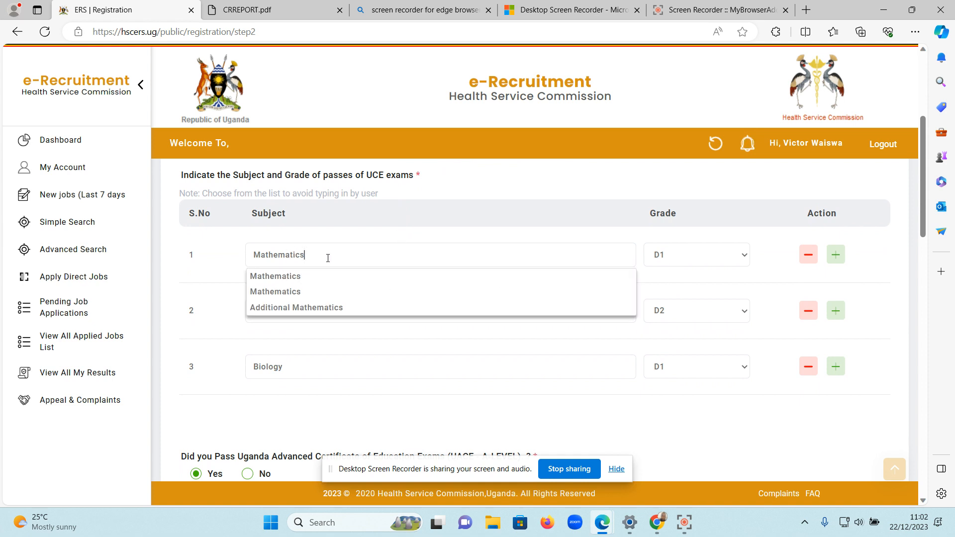
pyautogui.click(302, 276)
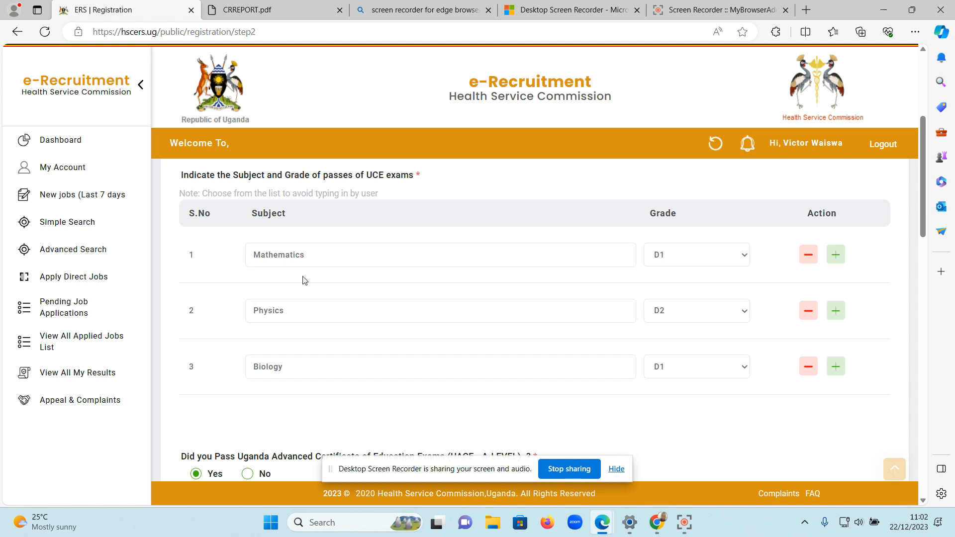
pyautogui.click(734, 262)
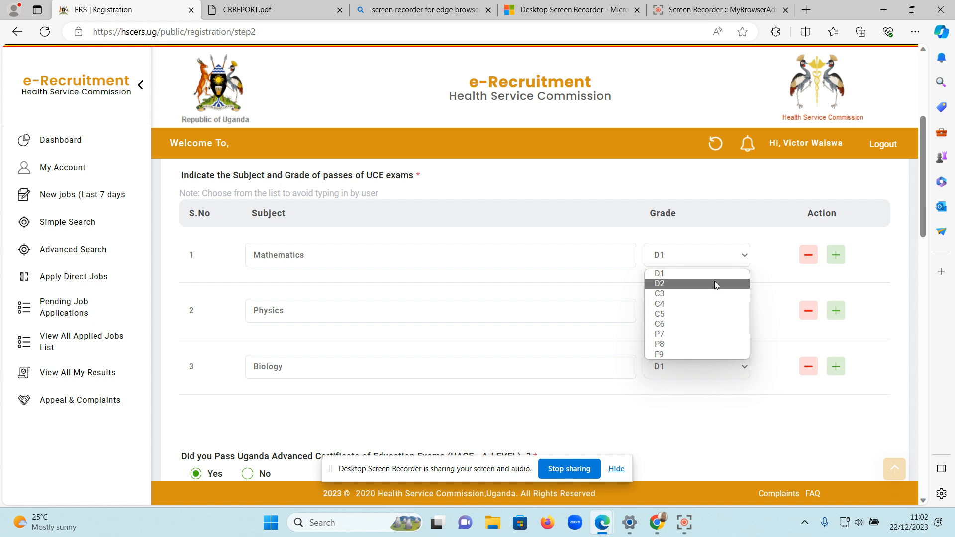
pyautogui.click(722, 276)
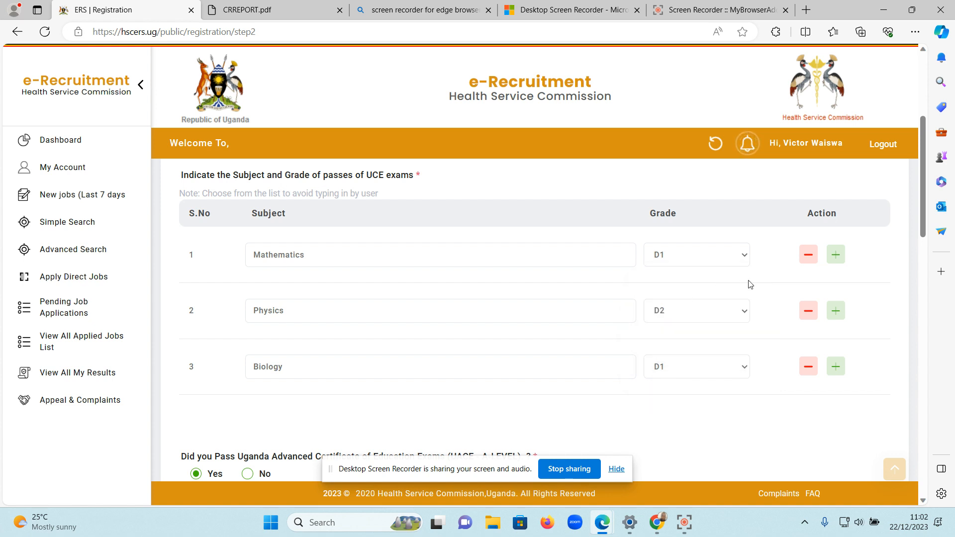
# Add a fourth row to the UCE subjects with Physics as the subject and D2 as the grade.
pyautogui.click(837, 256)
pyautogui.scroll(-2, 569, 316)
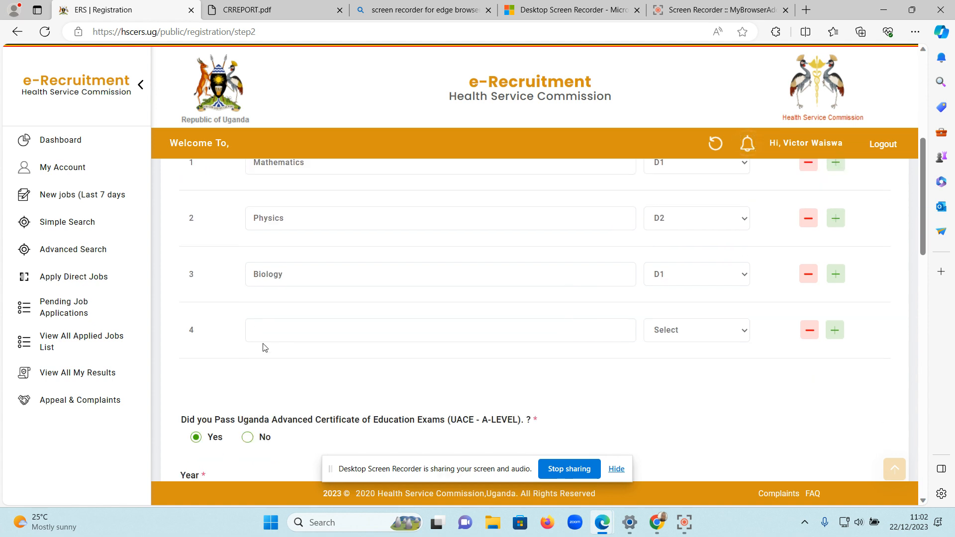
pyautogui.click(295, 333)
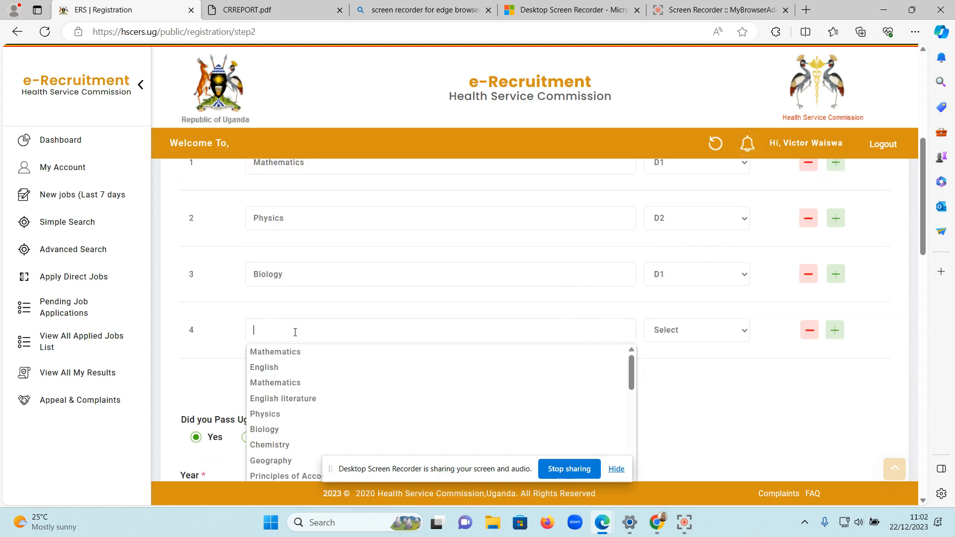
pyautogui.click(291, 414)
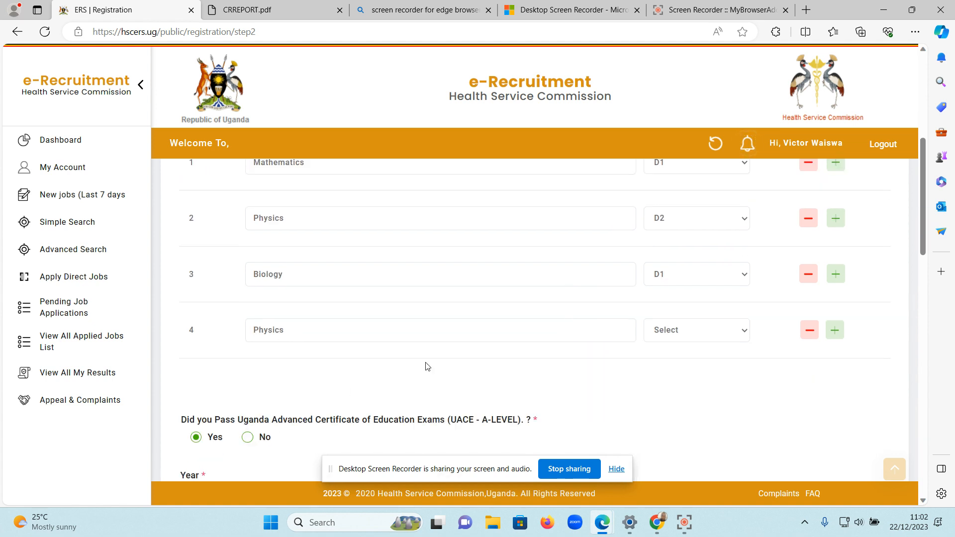
pyautogui.click(705, 337)
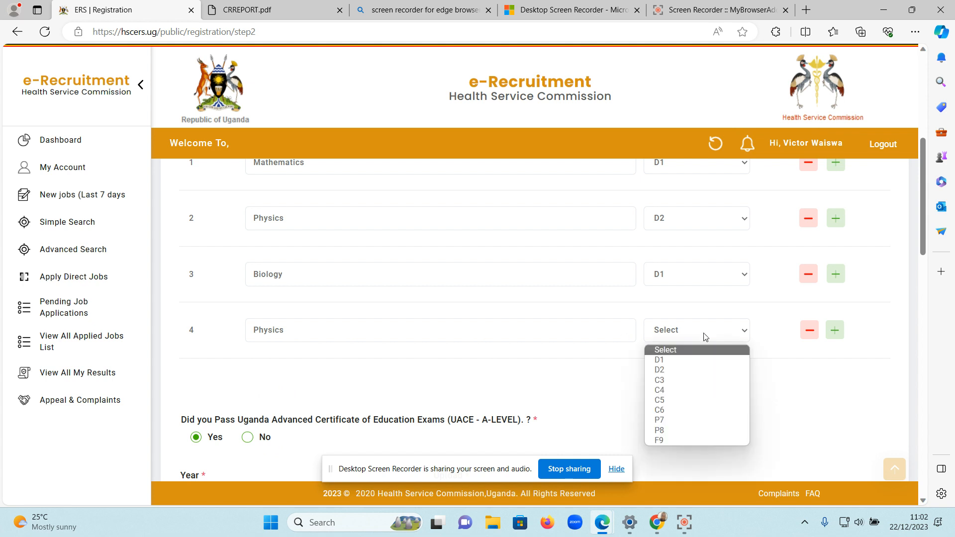
pyautogui.click(682, 369)
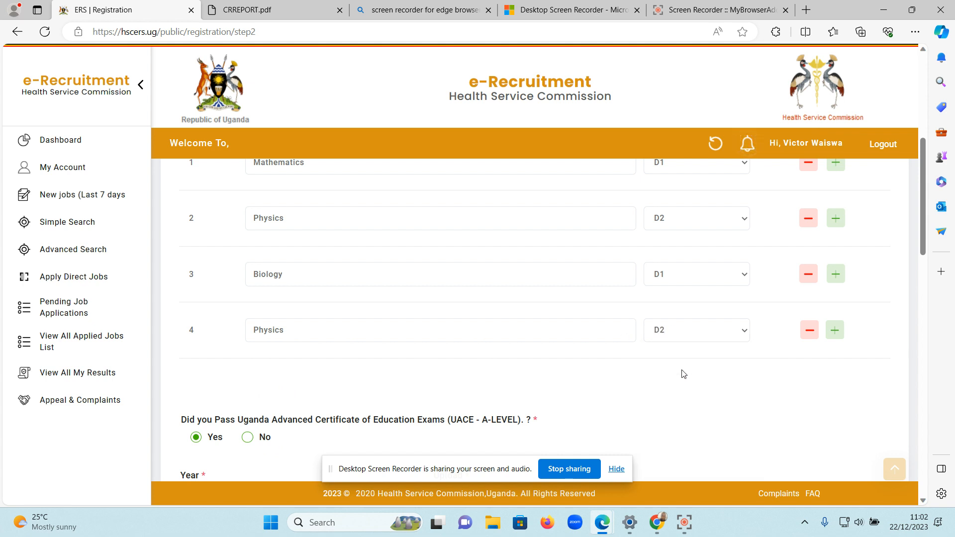
# Remove the duplicate Physics entry in row 2 of the UCE subjects, and add a fifth row for Religious Education with a grade.
pyautogui.click(808, 219)
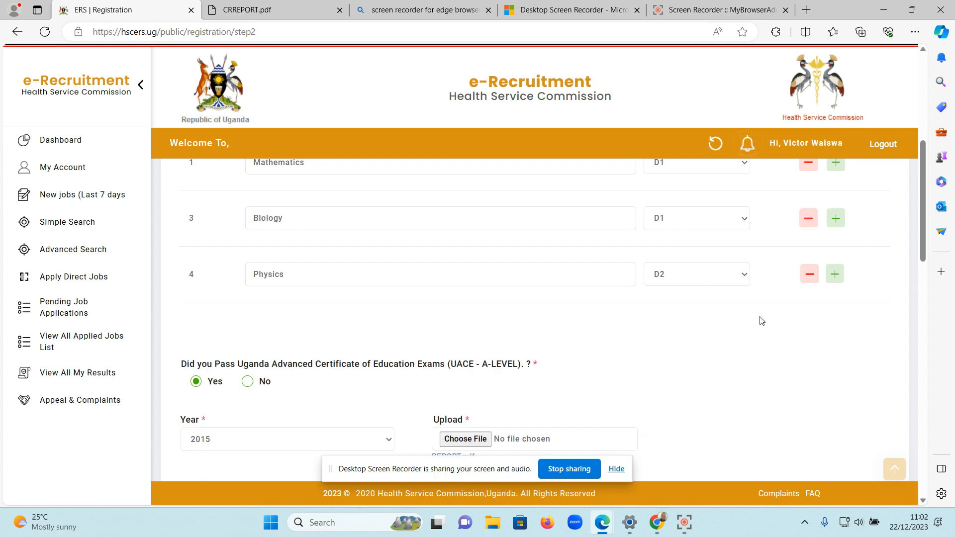
pyautogui.click(839, 274)
pyautogui.click(294, 328)
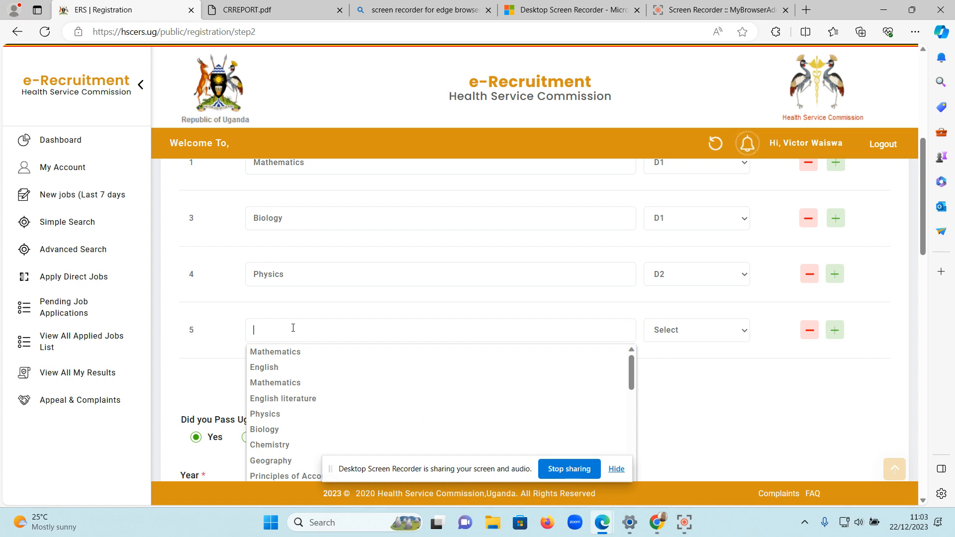
pyautogui.write('re')
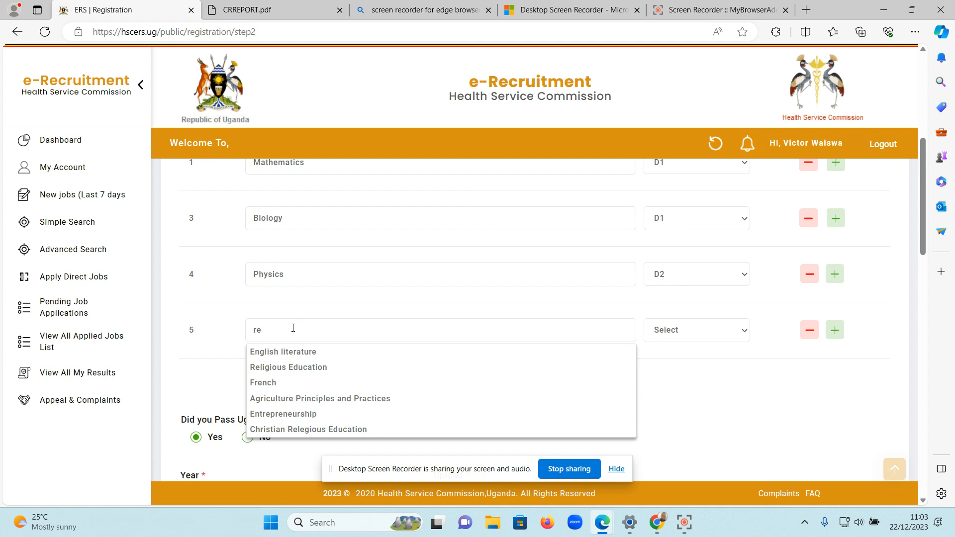
pyautogui.write('l')
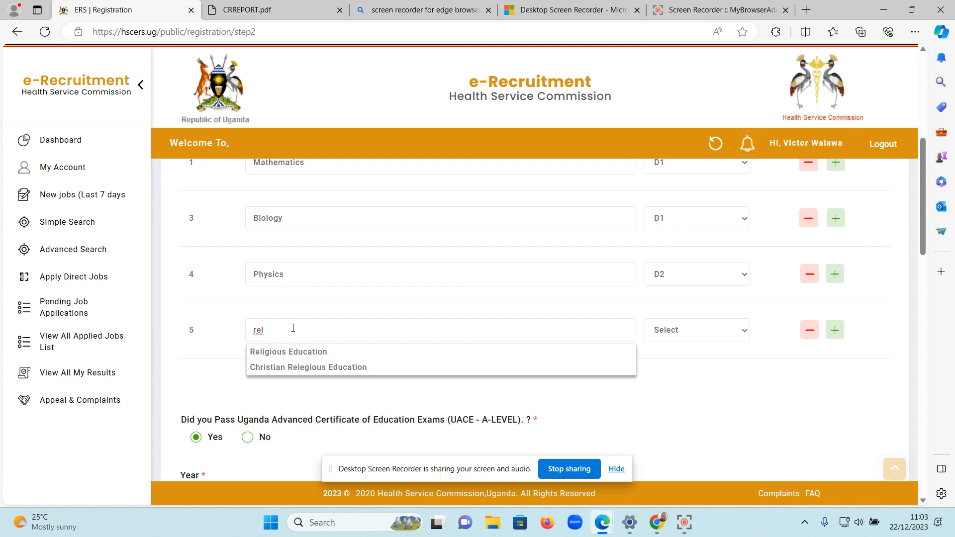
pyautogui.press('BackSpace')
pyautogui.press('BackSpace')
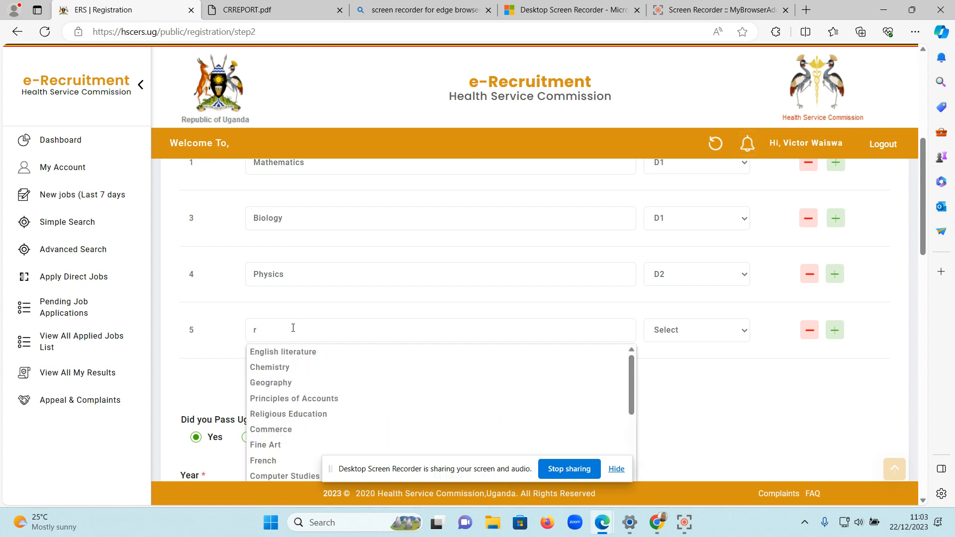
pyautogui.write('el')
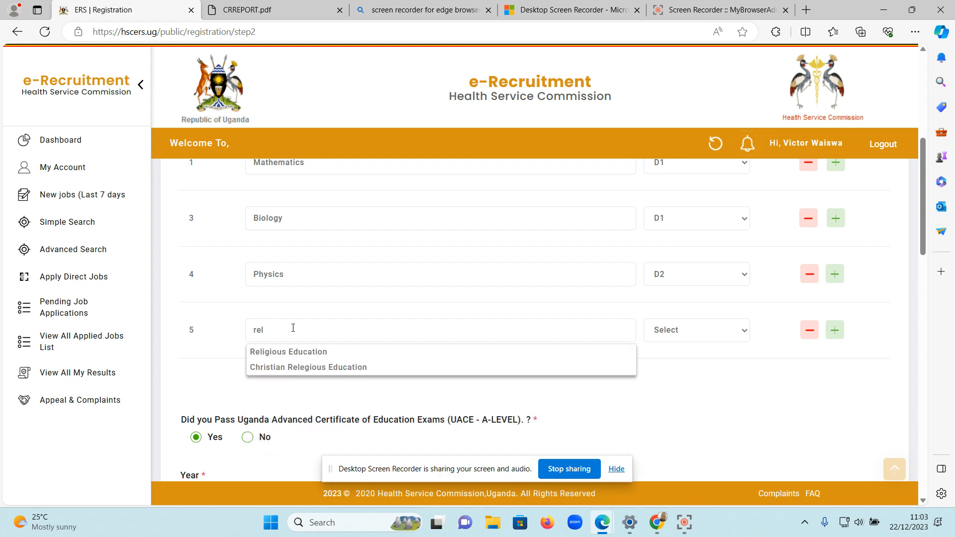
pyautogui.click(317, 352)
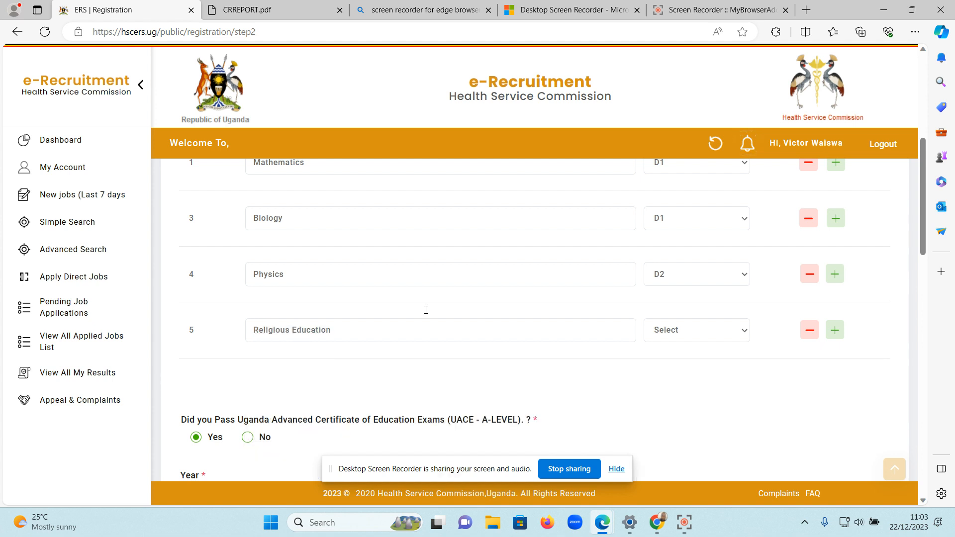
pyautogui.click(709, 333)
pyautogui.click(692, 372)
# Switch the answer on passing the UACE (A-Level) exams to No and back to Yes.
pyautogui.scroll(-4, 736, 402)
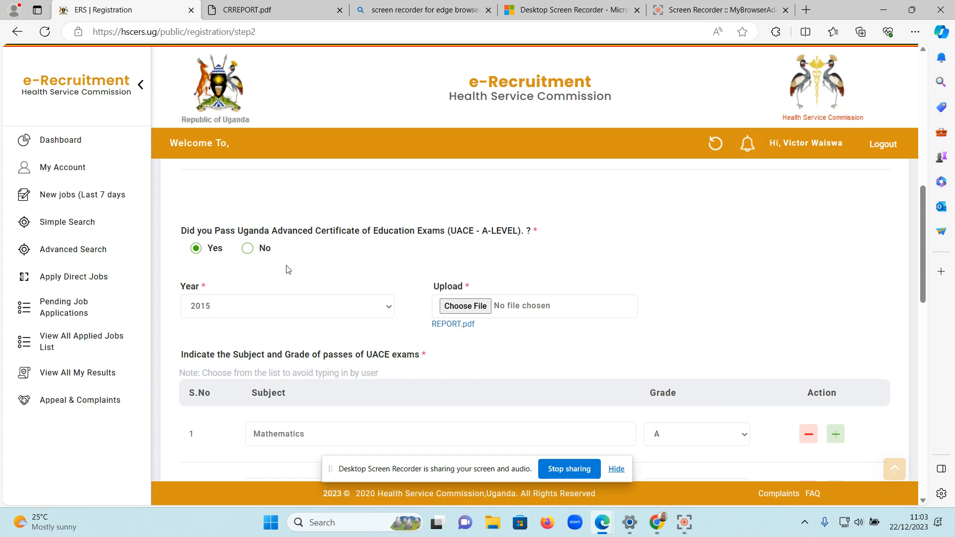
pyautogui.click(248, 248)
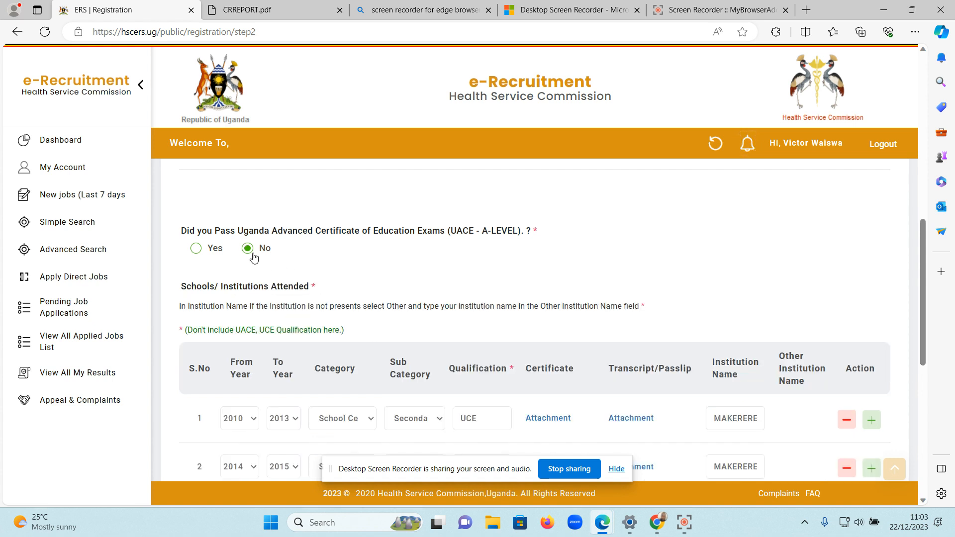
pyautogui.click(196, 249)
# Look through the years available for the UACE exam without picking a different one.
pyautogui.scroll(-1, 422, 261)
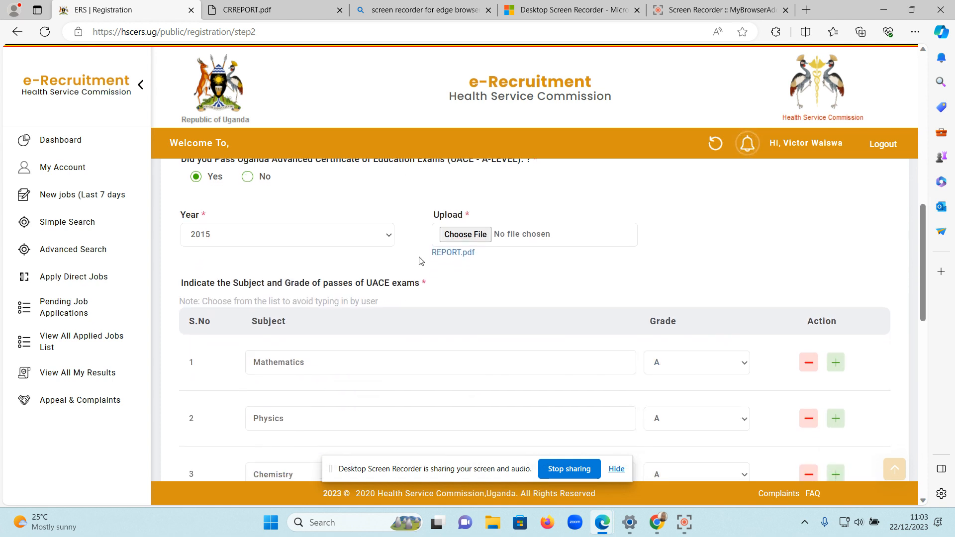
pyautogui.click(391, 239)
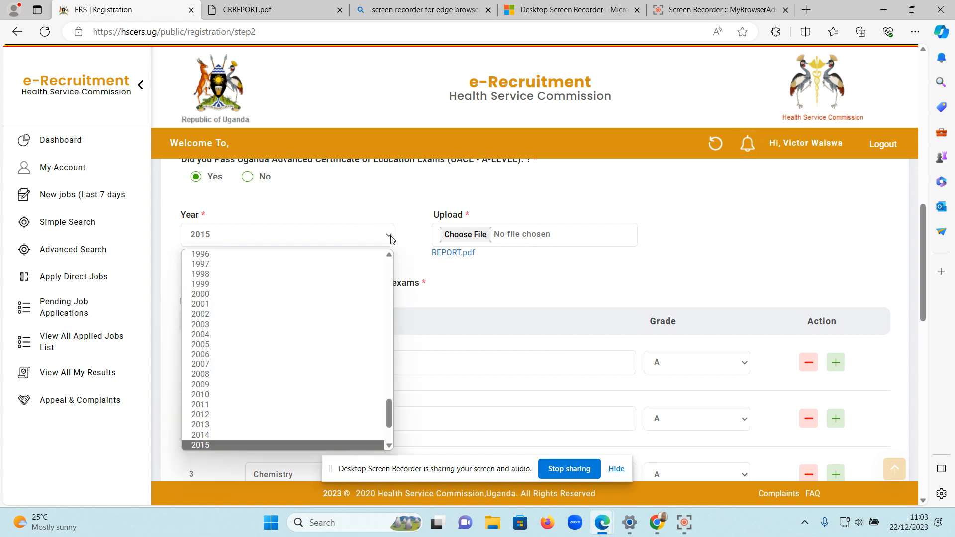
pyautogui.click(477, 289)
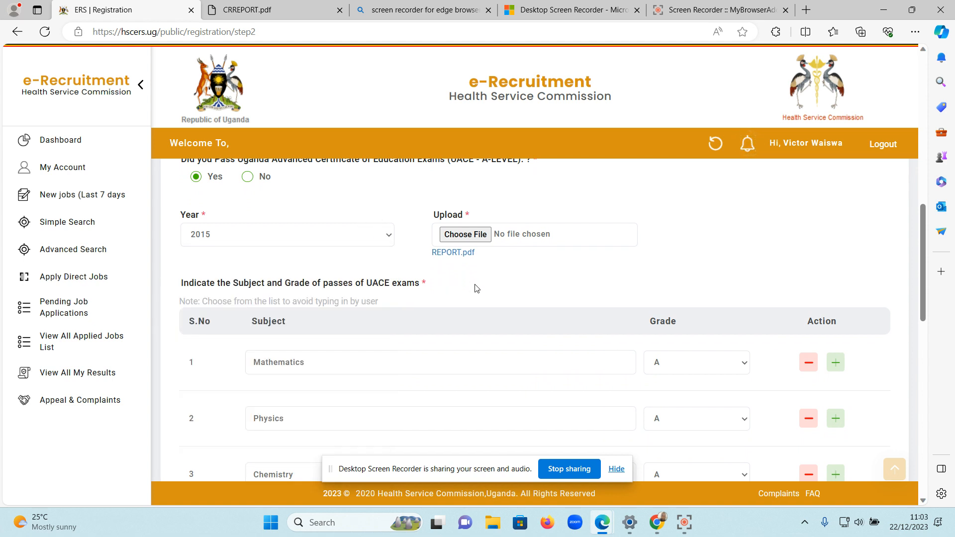
# Attach the ODETA PDF from the Desktop folder as the UACE document.
pyautogui.scroll(-1, 477, 288)
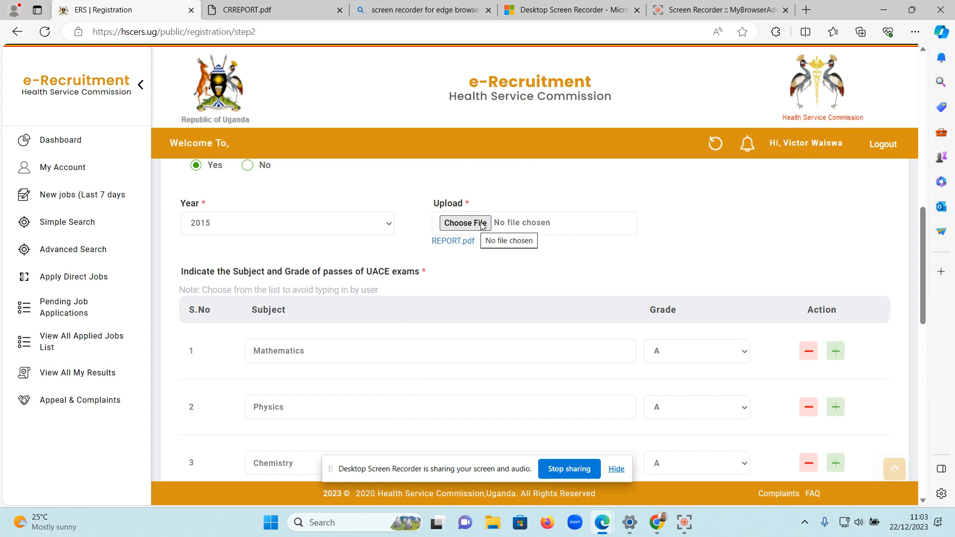
pyautogui.click(482, 224)
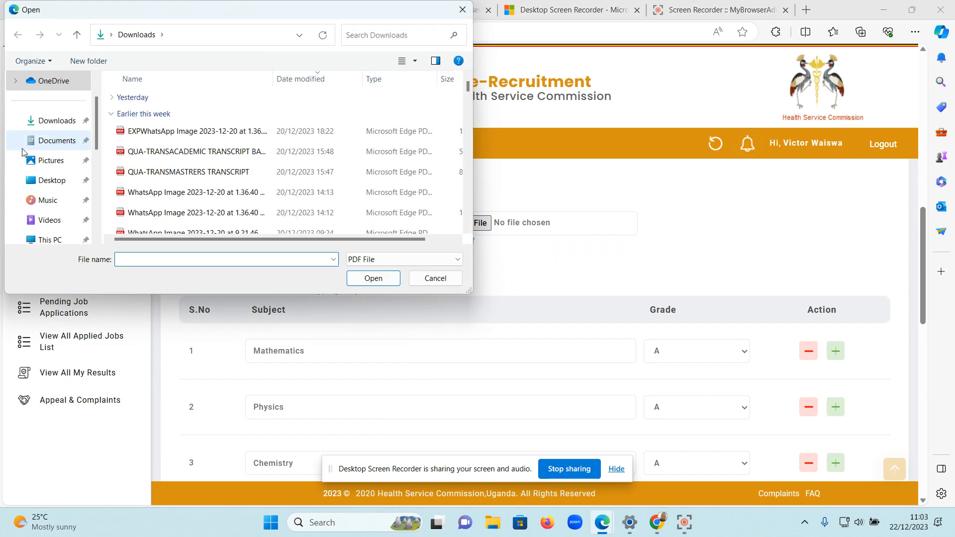
pyautogui.scroll(-3, 43, 179)
pyautogui.scroll(5, 55, 141)
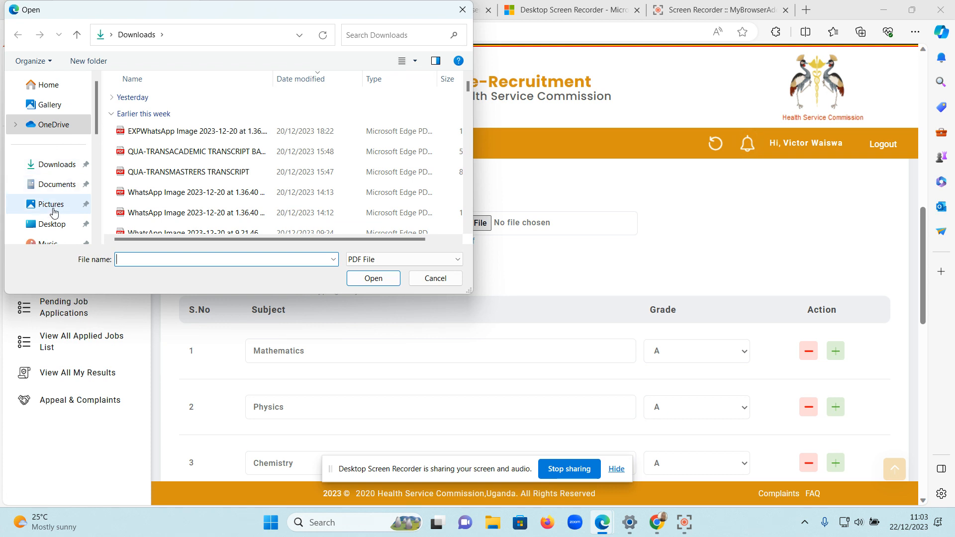
pyautogui.click(50, 224)
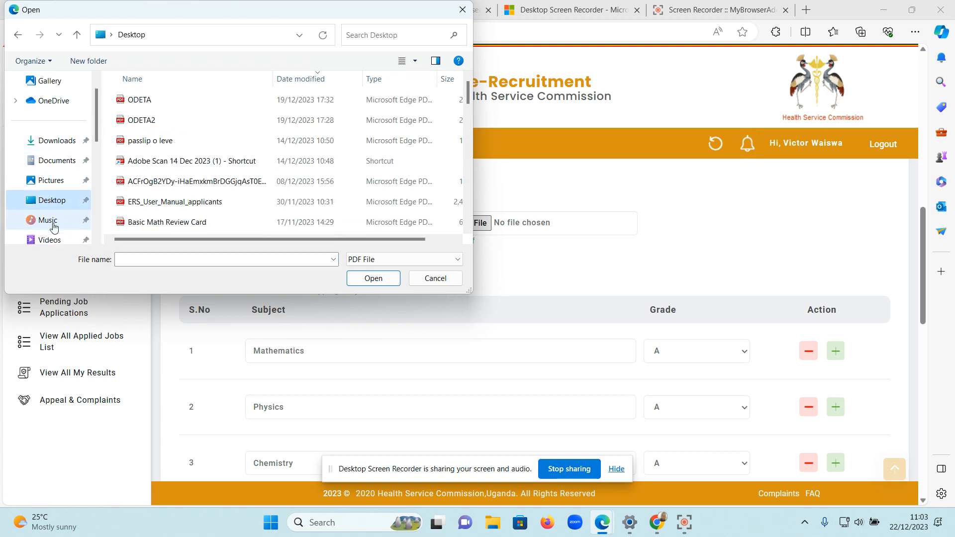
pyautogui.click(166, 105)
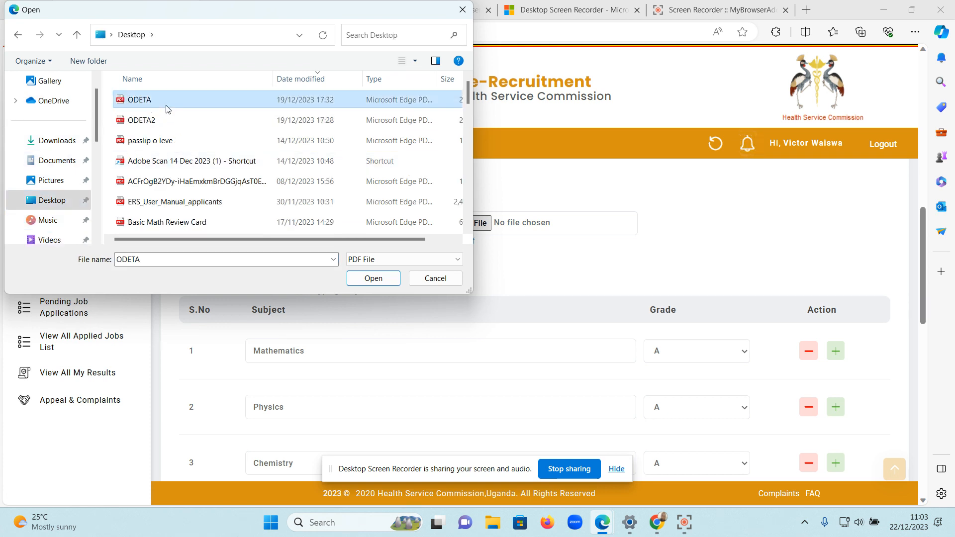
pyautogui.click(374, 279)
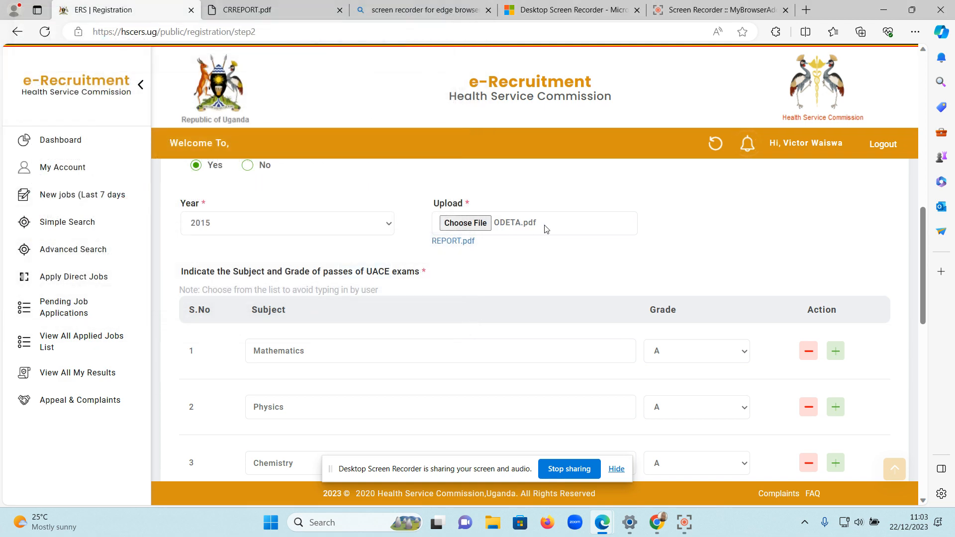
# Add a fourth UACE subject row with Technical Drawing and grade A, and remove the Physics row.
pyautogui.scroll(-1, 512, 258)
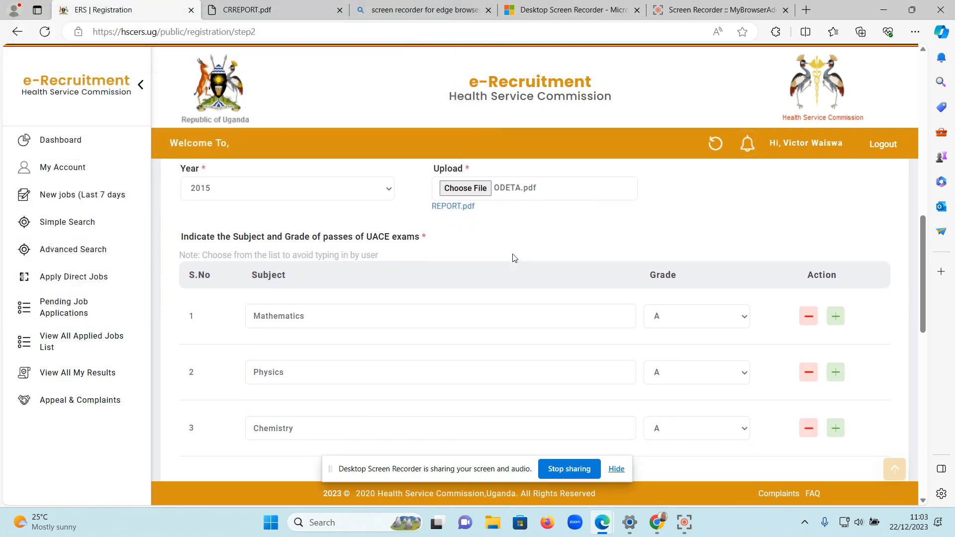
pyautogui.scroll(-1, 455, 220)
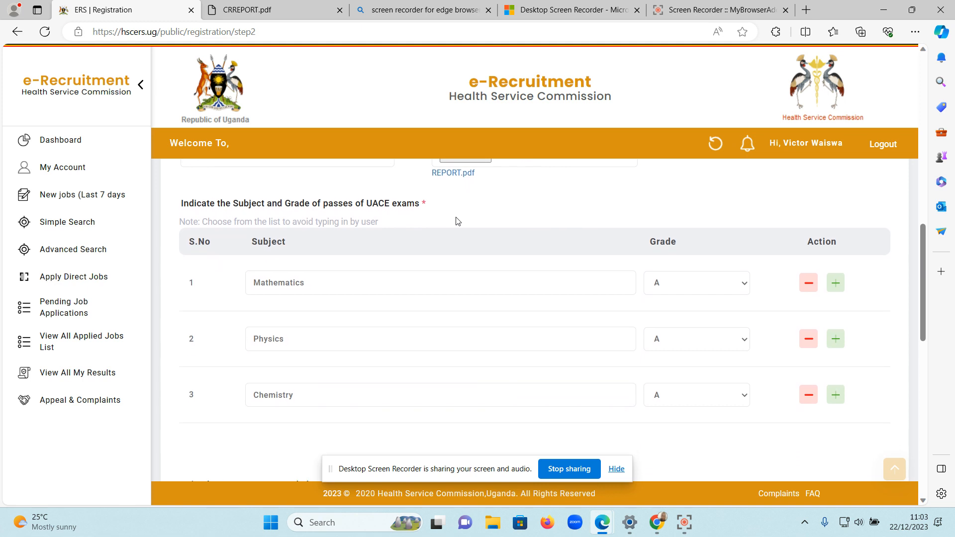
pyautogui.scroll(-1, 454, 219)
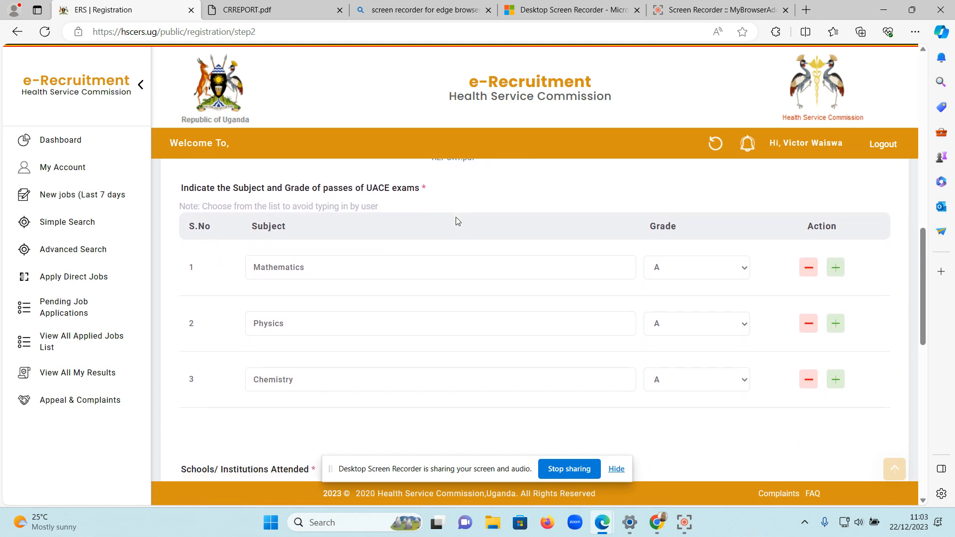
pyautogui.scroll(-1, 434, 250)
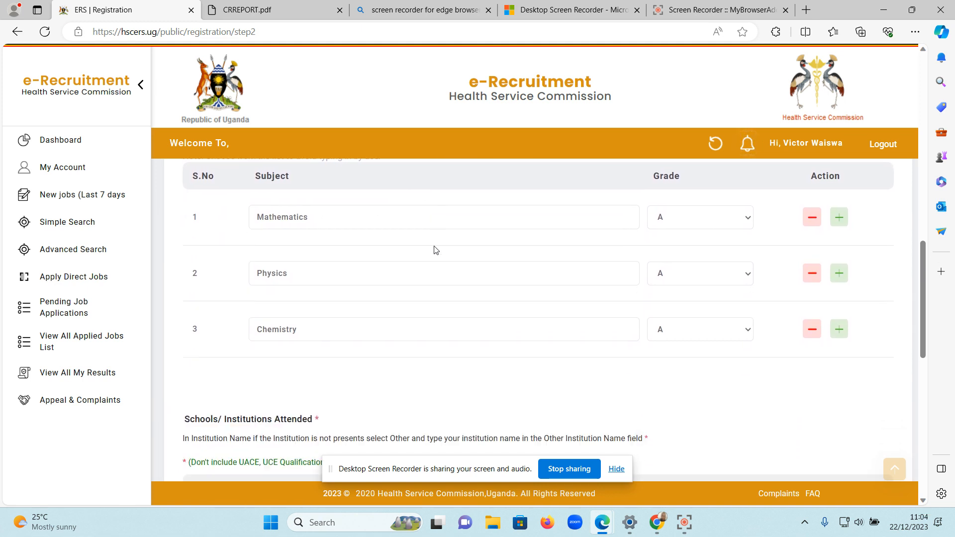
pyautogui.click(836, 329)
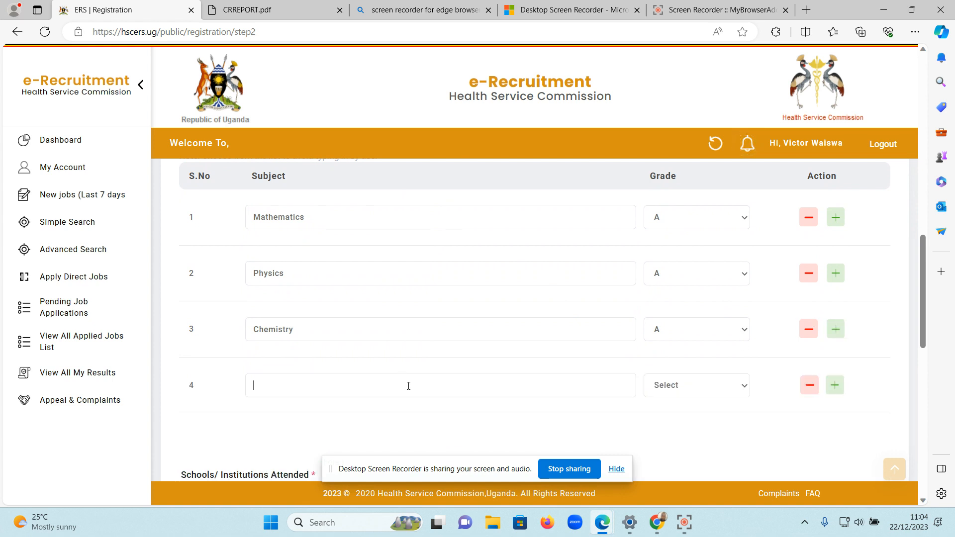
pyautogui.click(408, 387)
pyautogui.write('Ch')
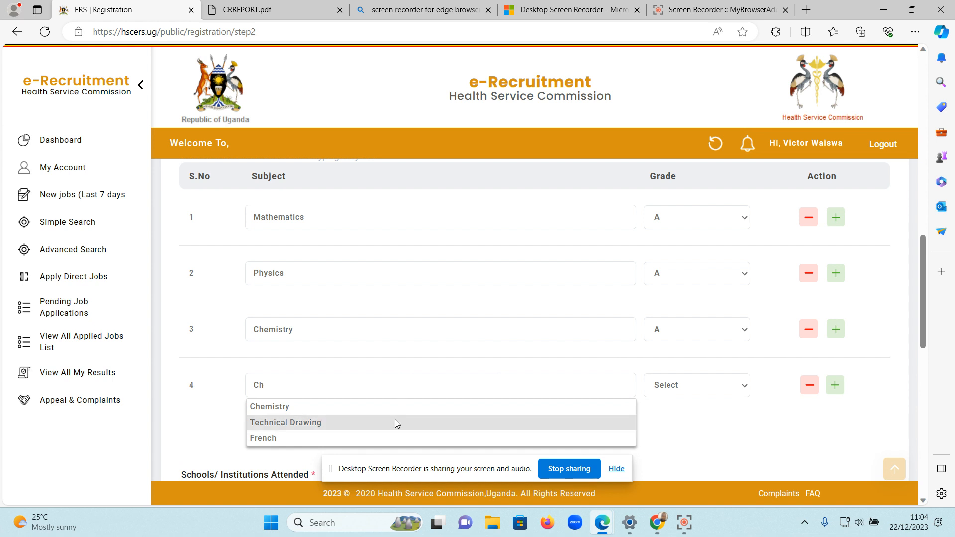
pyautogui.click(480, 422)
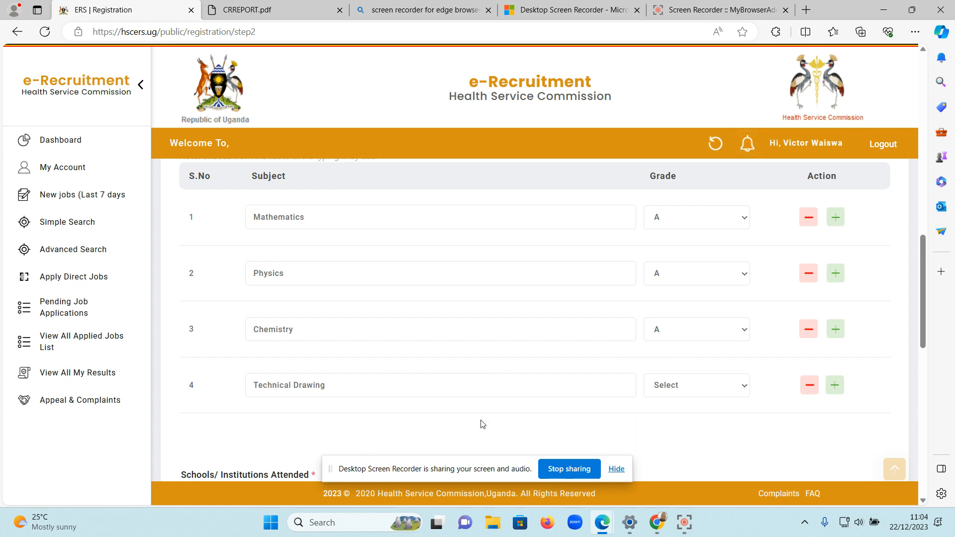
pyautogui.click(710, 391)
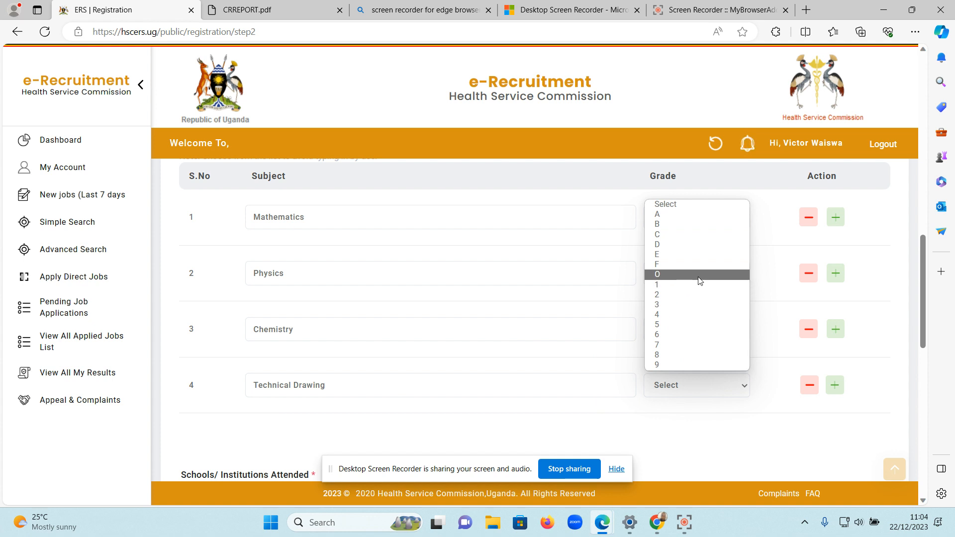
pyautogui.click(730, 220)
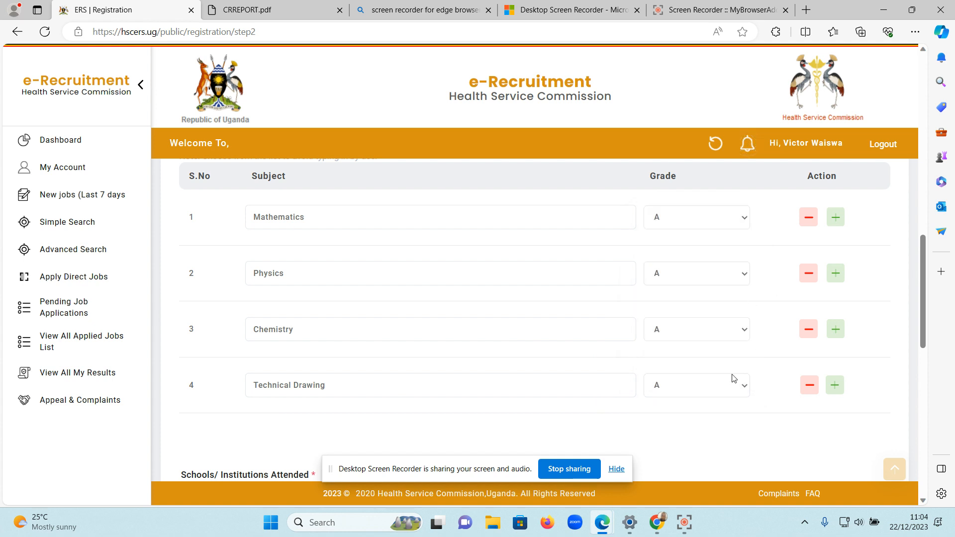
pyautogui.scroll(-1, 733, 378)
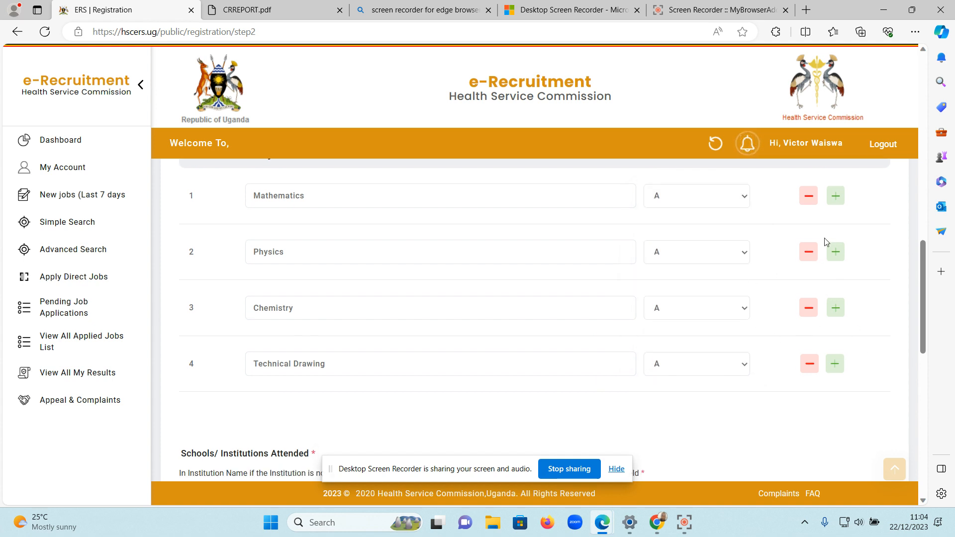
pyautogui.click(808, 252)
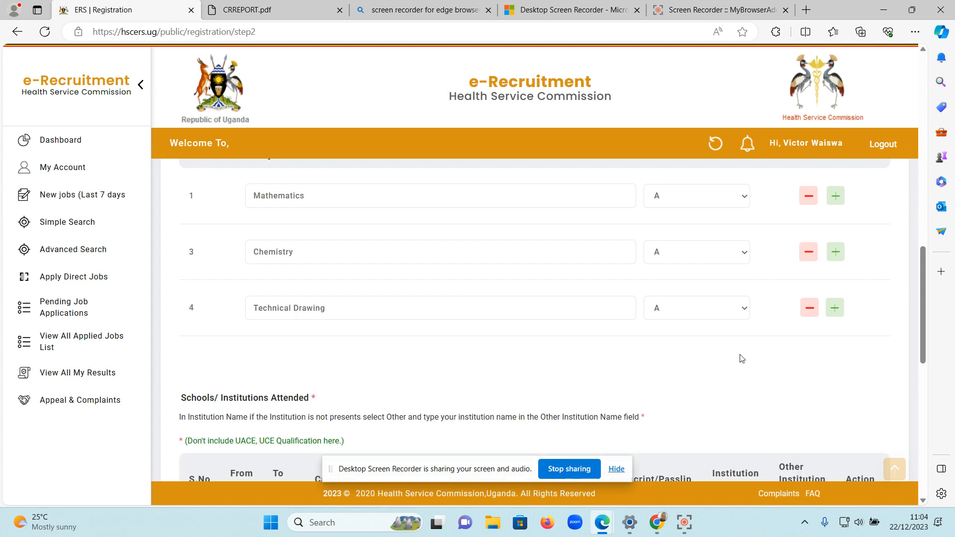
# Examine the Schools/Institutions Attended table and the key competencies section below it.
pyautogui.scroll(-3, 742, 359)
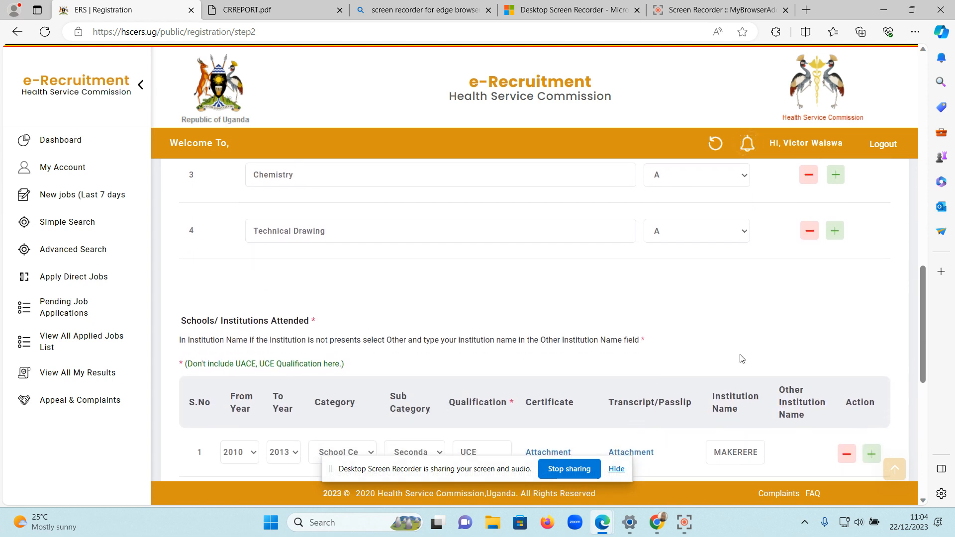
pyautogui.scroll(-3, 742, 359)
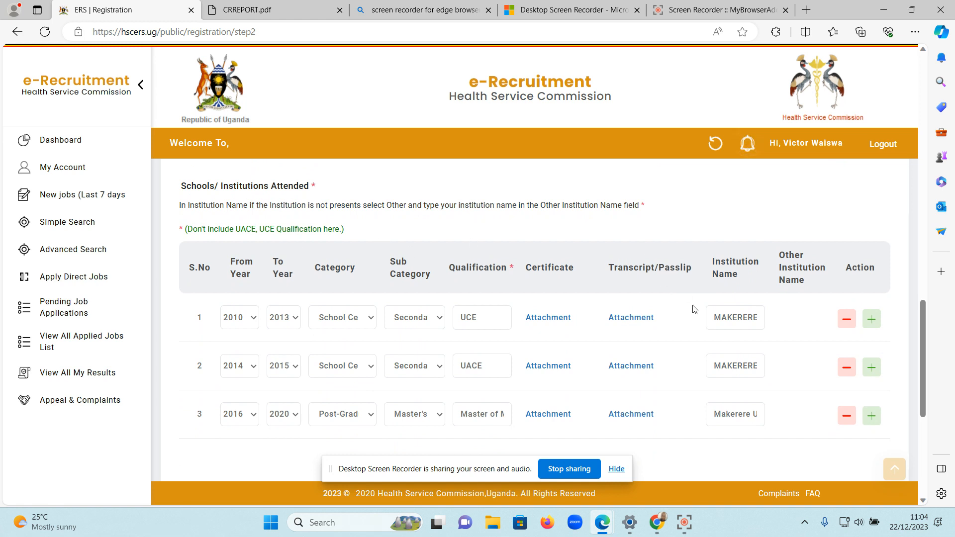
pyautogui.scroll(-2, 690, 369)
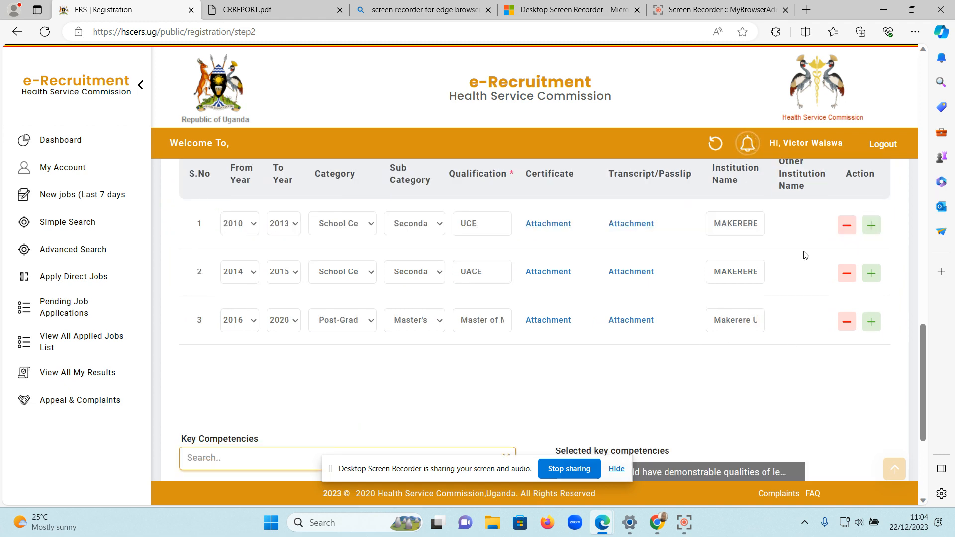
pyautogui.scroll(1, 804, 254)
pyautogui.scroll(-2, 774, 248)
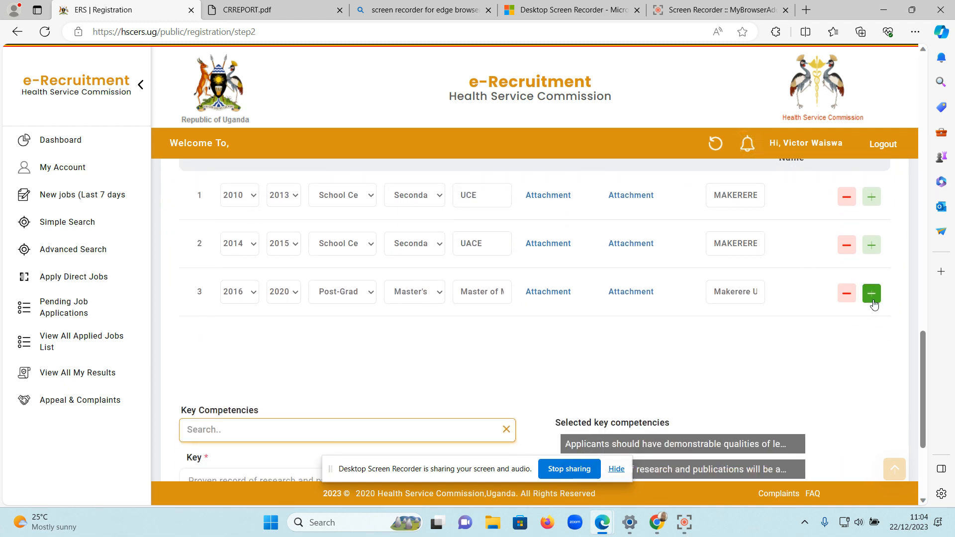
pyautogui.scroll(1, 571, 278)
pyautogui.scroll(-2, 571, 278)
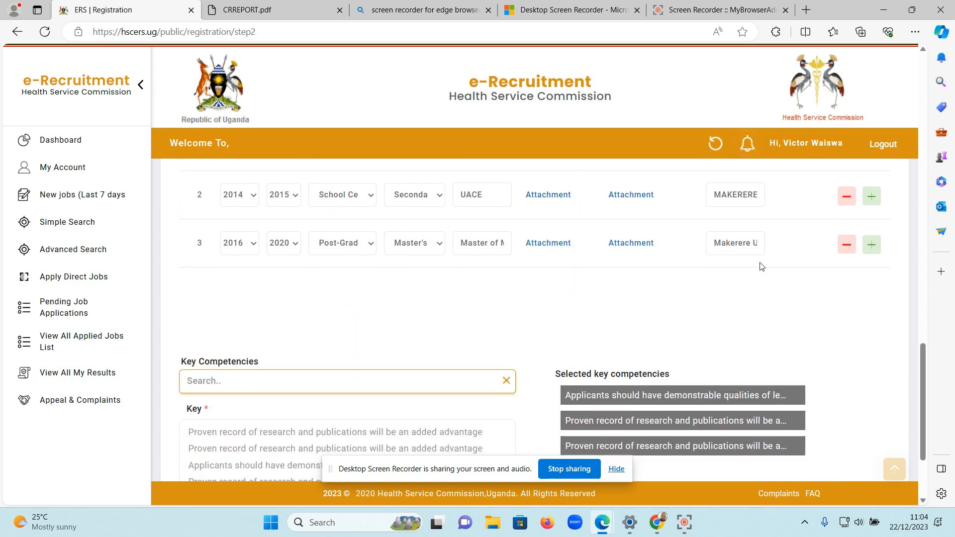
pyautogui.scroll(1, 836, 274)
pyautogui.scroll(2, 804, 269)
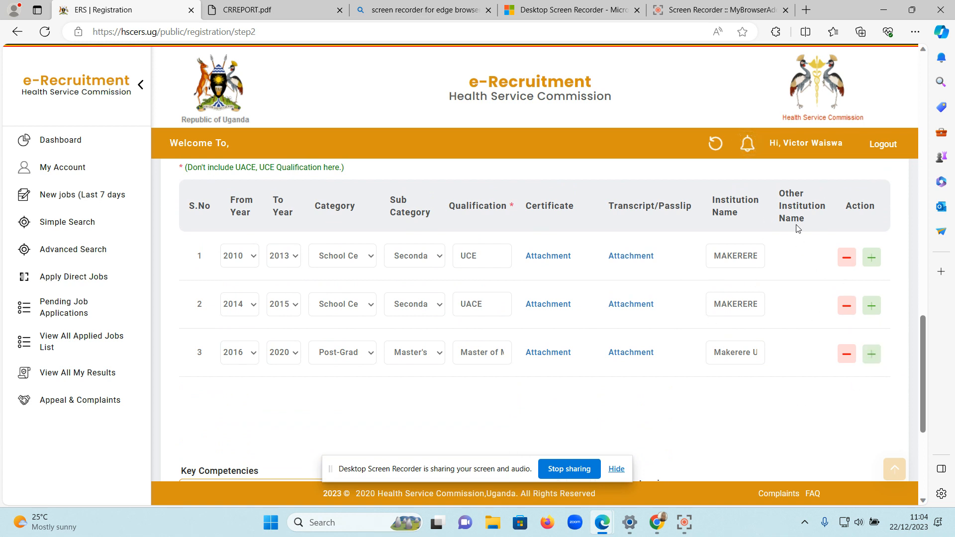
# Add a fourth row to the institutions attended table and set its period from 2012 to 2020.
pyautogui.click(873, 355)
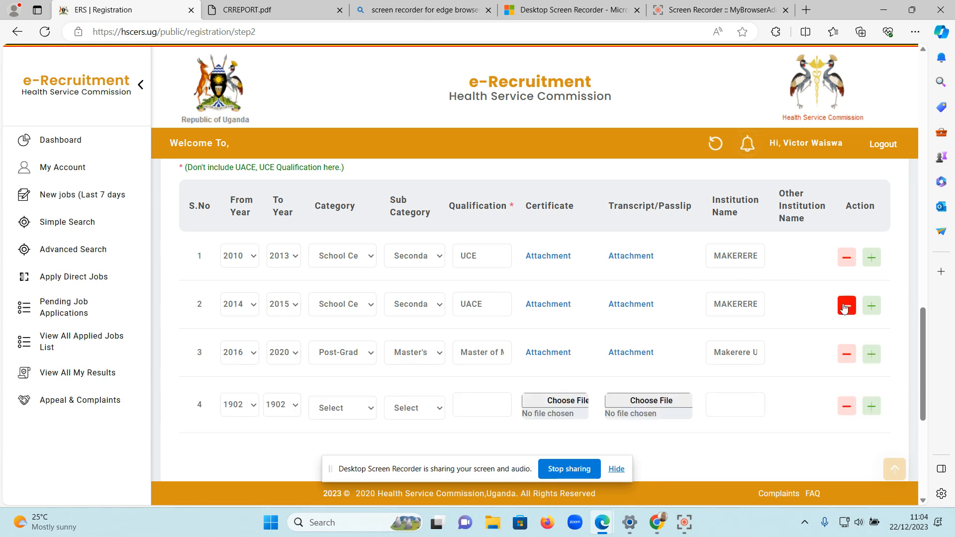
pyautogui.scroll(-4, 679, 347)
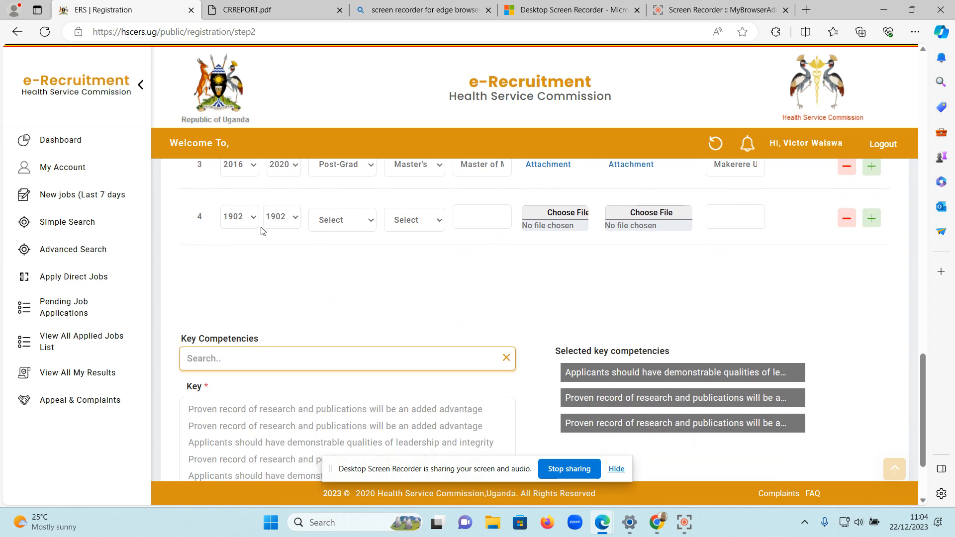
pyautogui.click(239, 217)
pyautogui.scroll(-15, 225, 328)
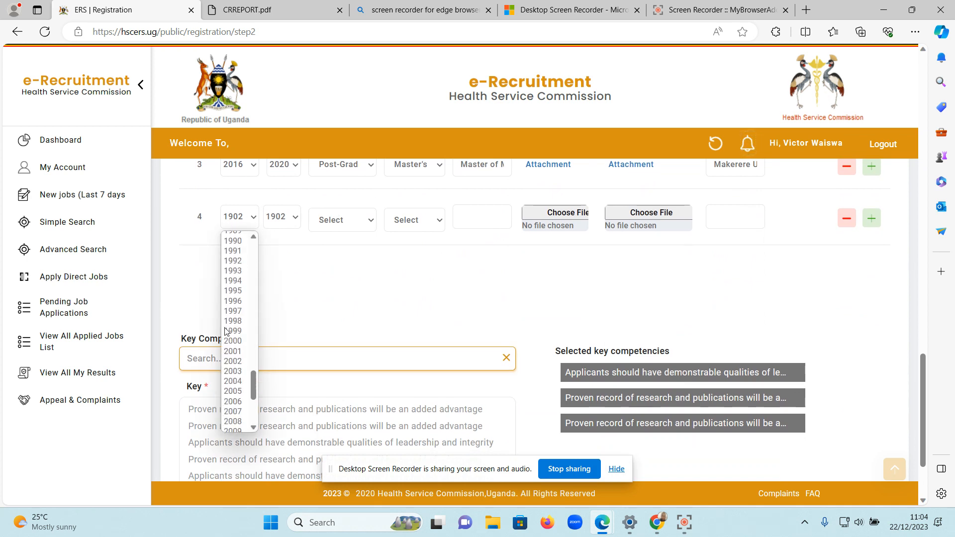
pyautogui.scroll(-5, 225, 331)
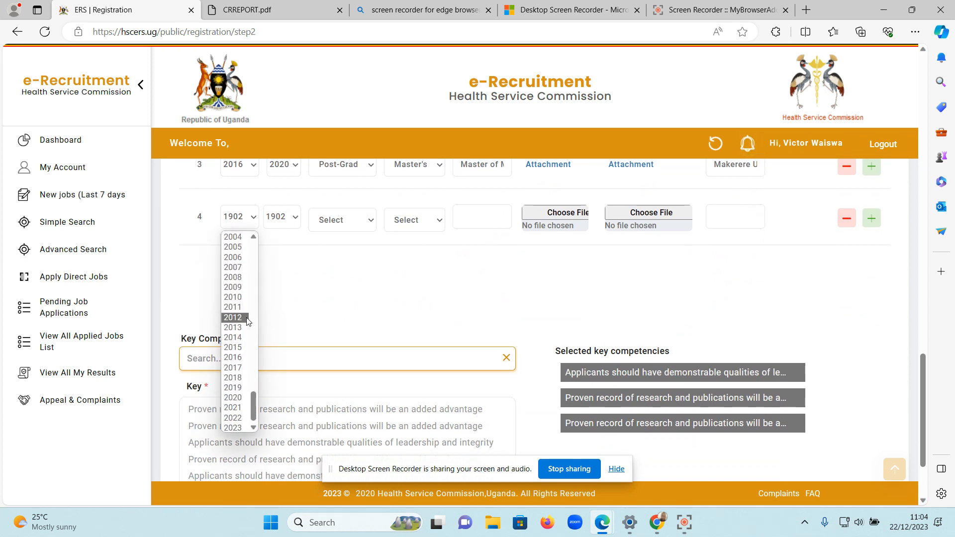
pyautogui.click(247, 321)
pyautogui.click(295, 217)
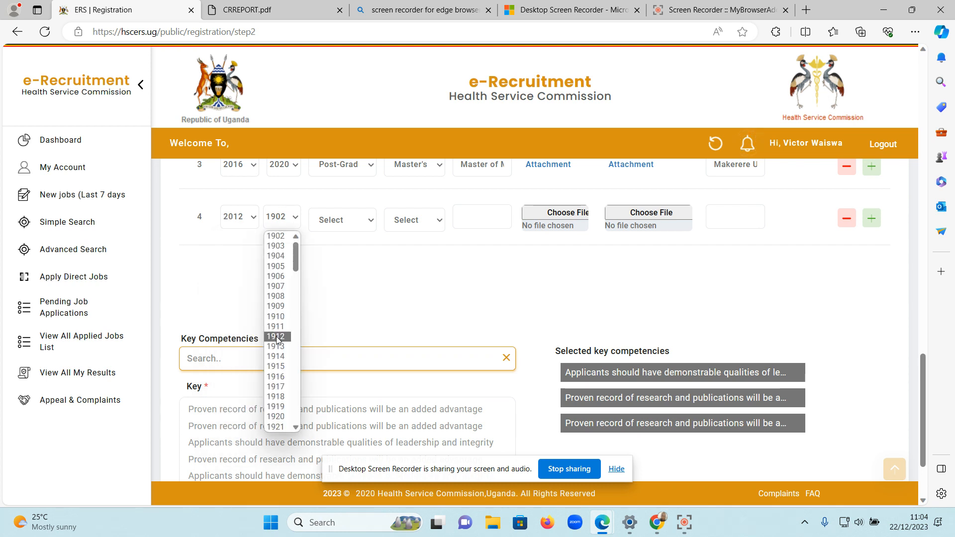
pyautogui.scroll(-15, 277, 340)
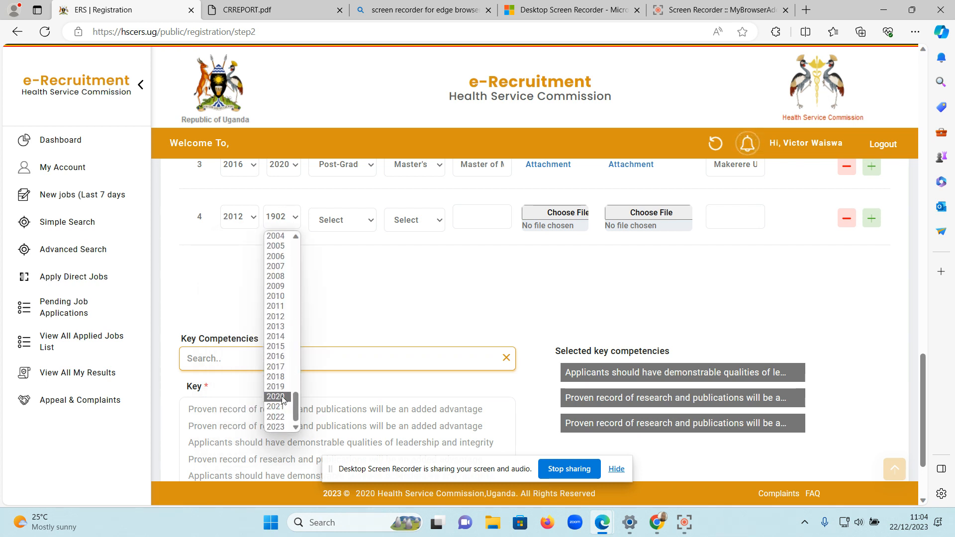
pyautogui.click(277, 397)
# Set the fourth row's category to Under graduate, sub category to Diploma and qualification to Diploma in Midwifery (URM).
pyautogui.click(369, 220)
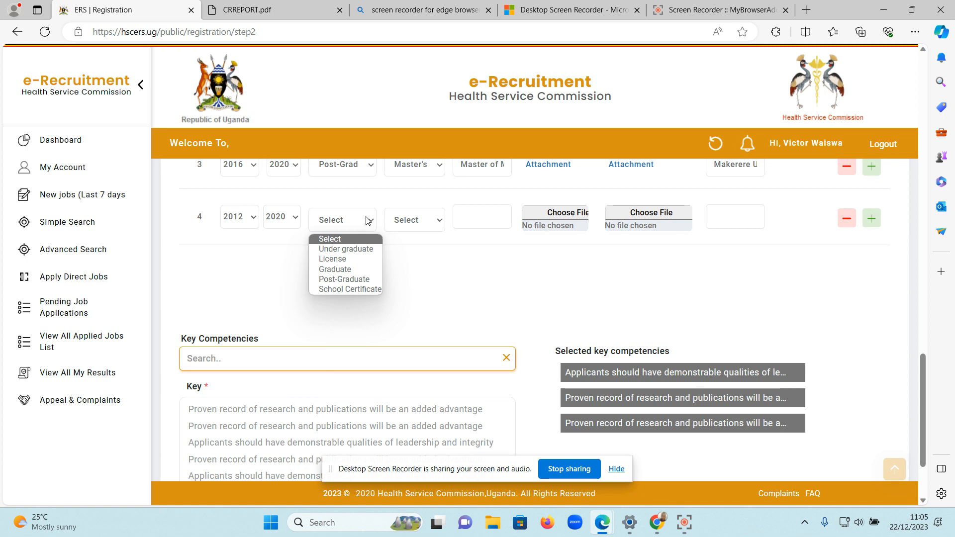
pyautogui.click(366, 249)
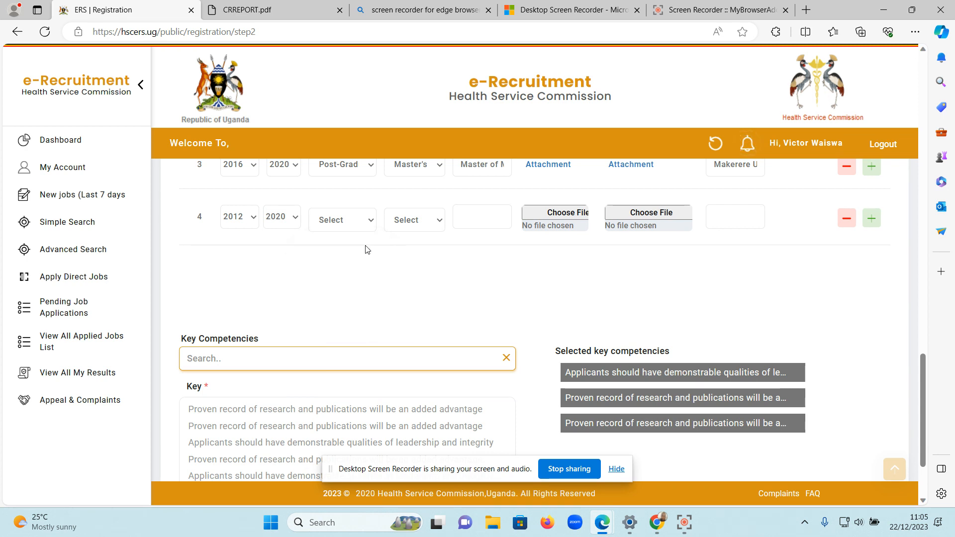
pyautogui.click(437, 222)
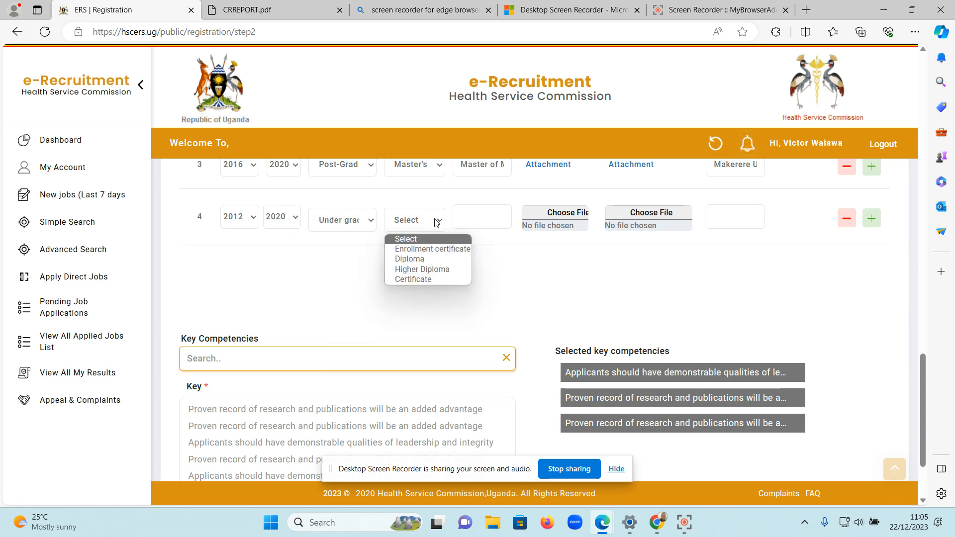
pyautogui.click(436, 259)
pyautogui.click(480, 219)
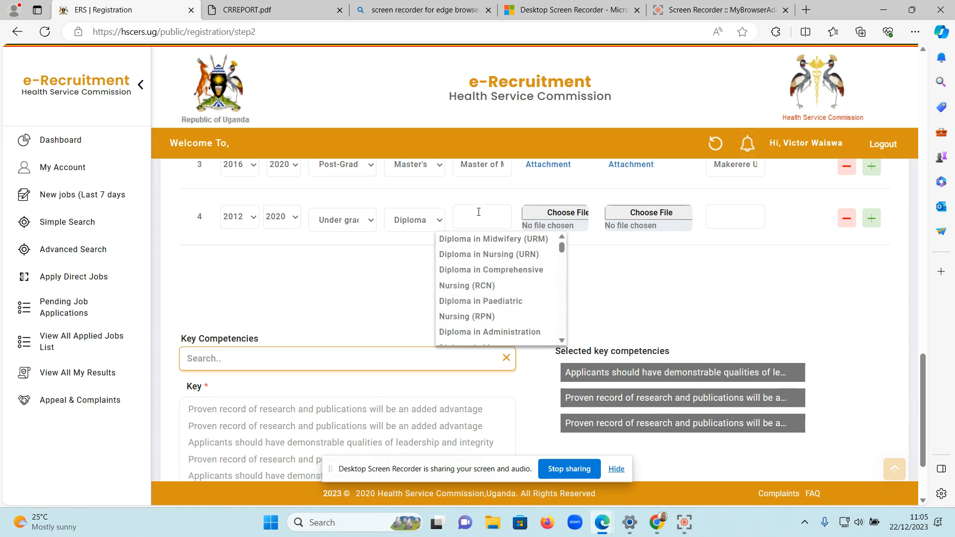
pyautogui.write('mid')
pyautogui.click(365, 273)
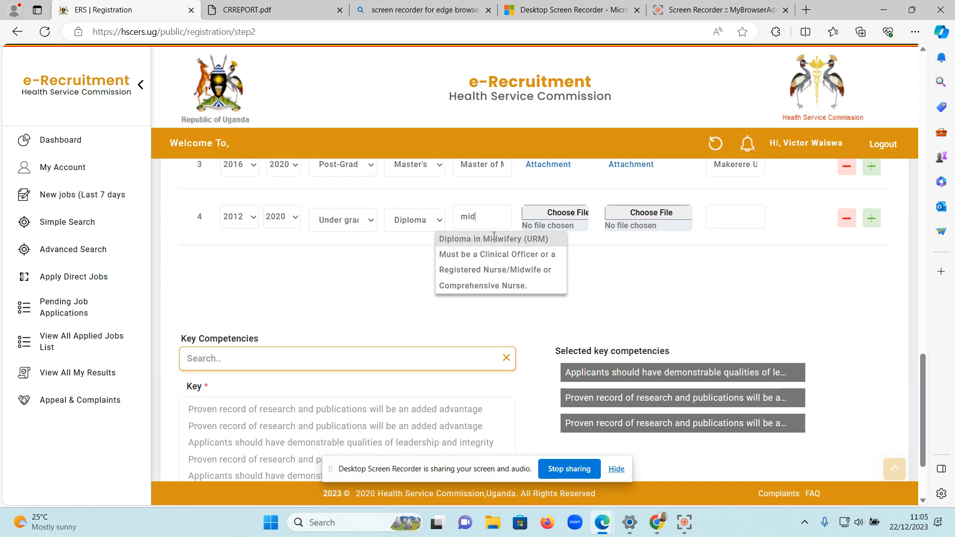
pyautogui.click(494, 238)
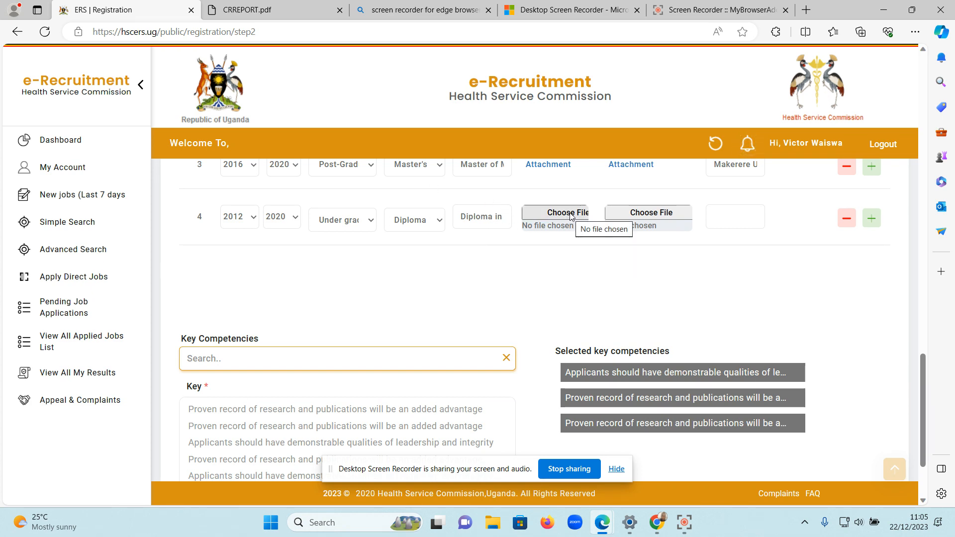
# Attach the Desktop file ODETA as the fourth row's certificate and ODETA2 as its transcript/passlip.
pyautogui.scroll(4, 557, 255)
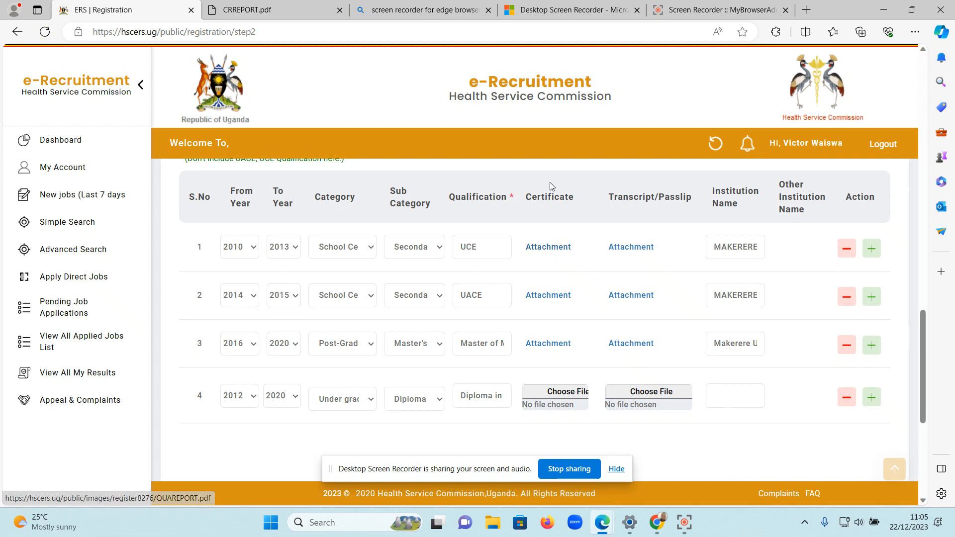
pyautogui.scroll(-1, 550, 441)
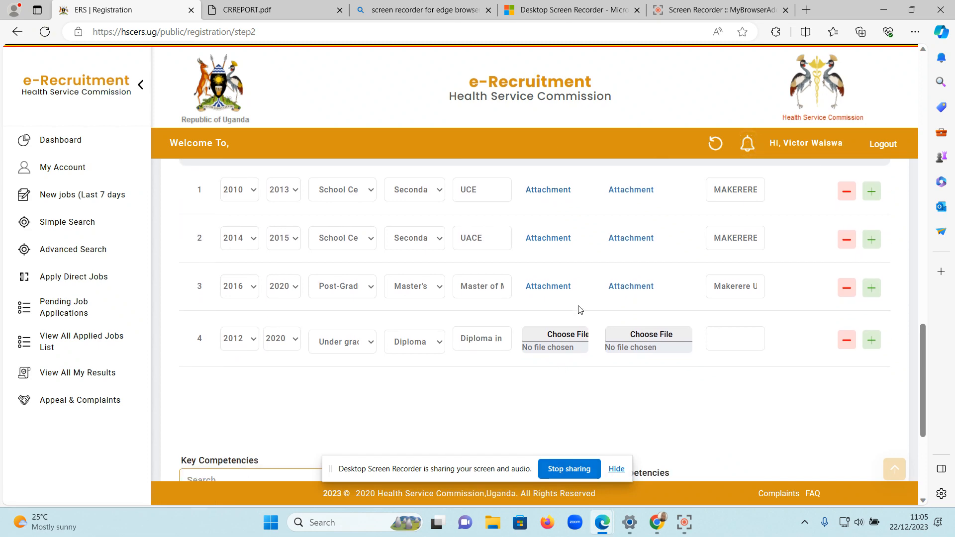
pyautogui.click(566, 333)
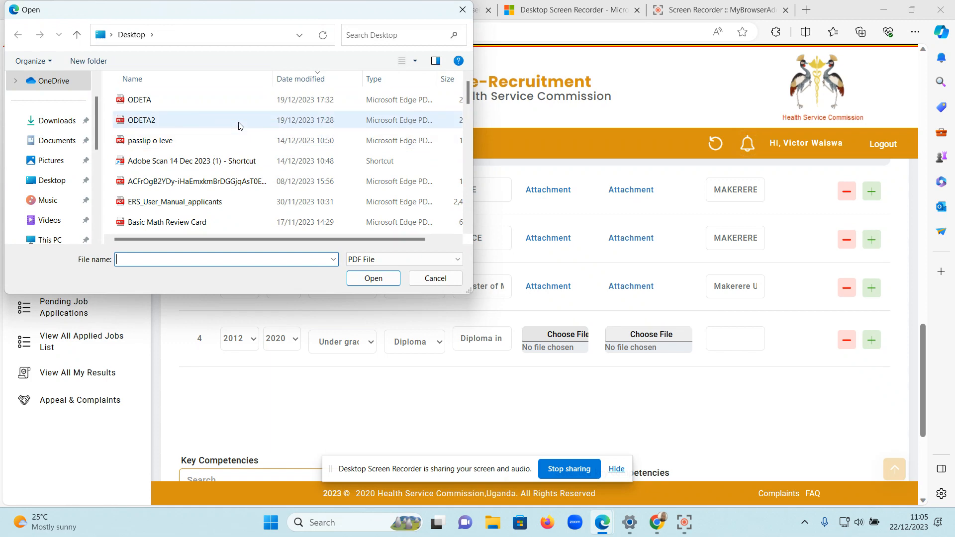
pyautogui.click(260, 104)
pyautogui.click(373, 279)
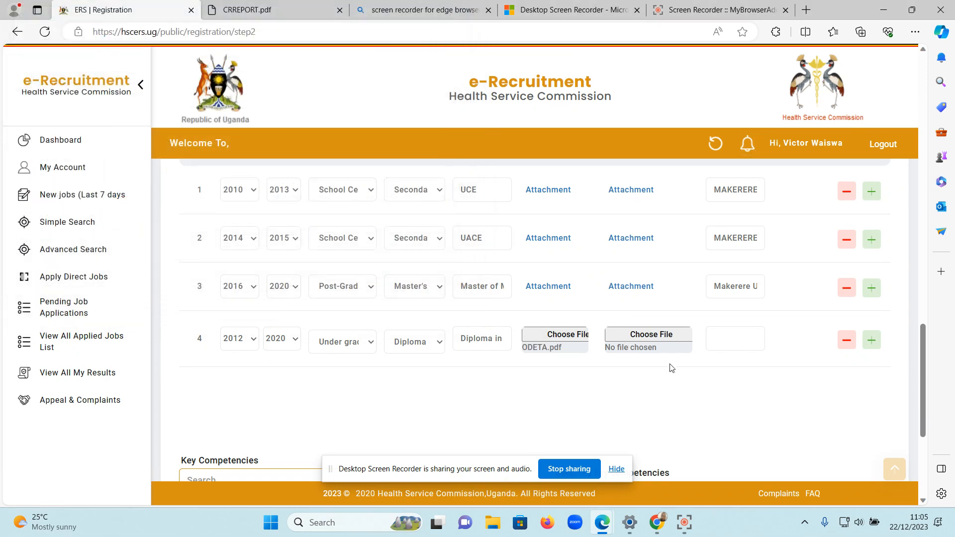
pyautogui.click(651, 335)
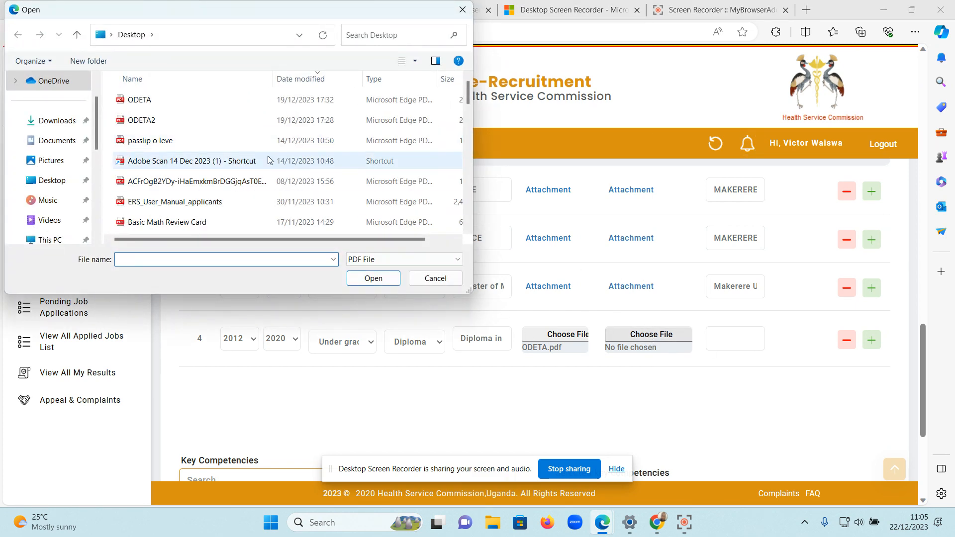
pyautogui.click(303, 125)
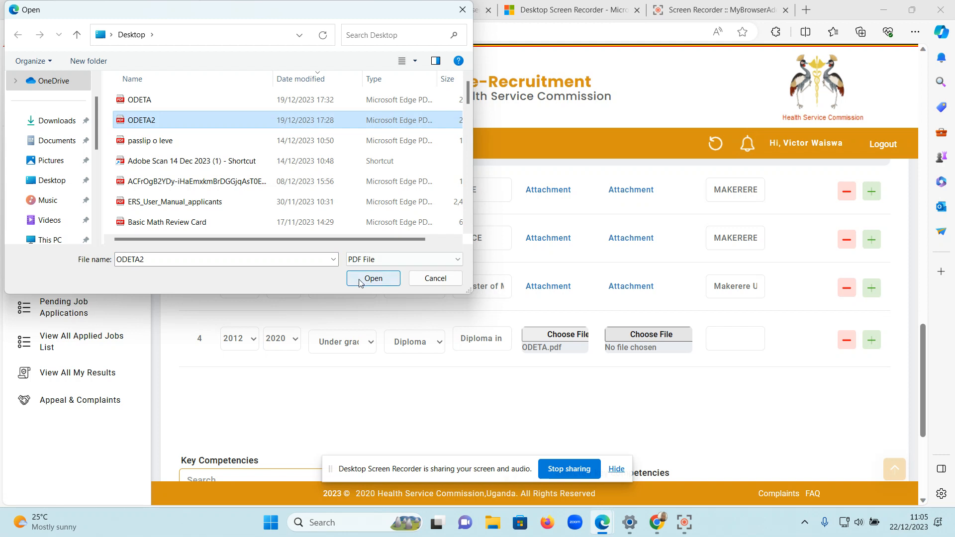
pyautogui.click(373, 278)
# Set the fourth row's institution name to Makerere University.
pyautogui.scroll(1, 726, 375)
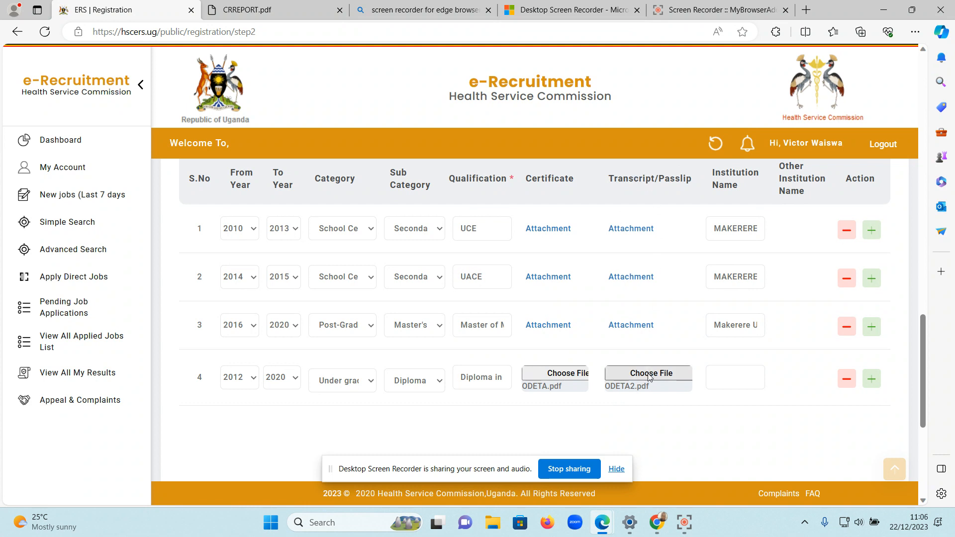
pyautogui.scroll(-1, 713, 395)
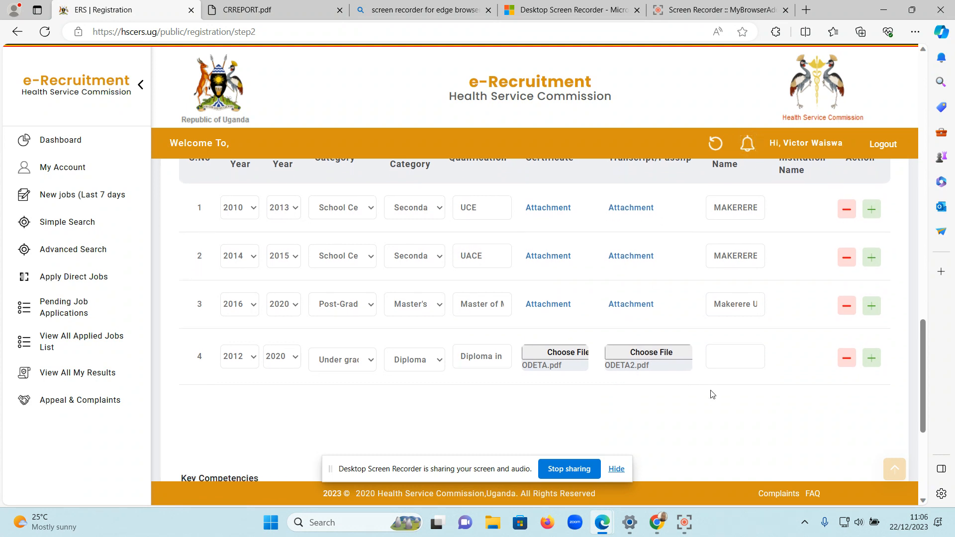
pyautogui.scroll(1, 712, 392)
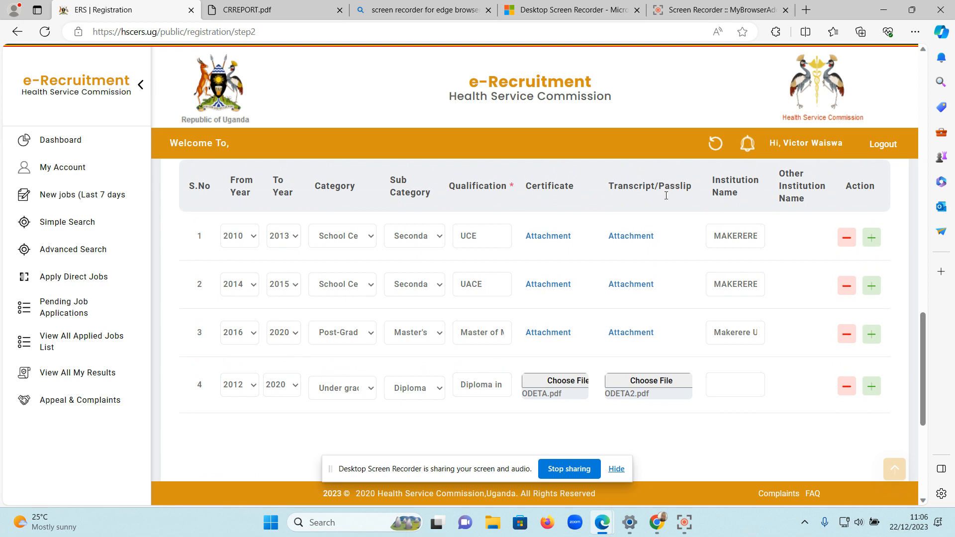
pyautogui.scroll(-1, 736, 379)
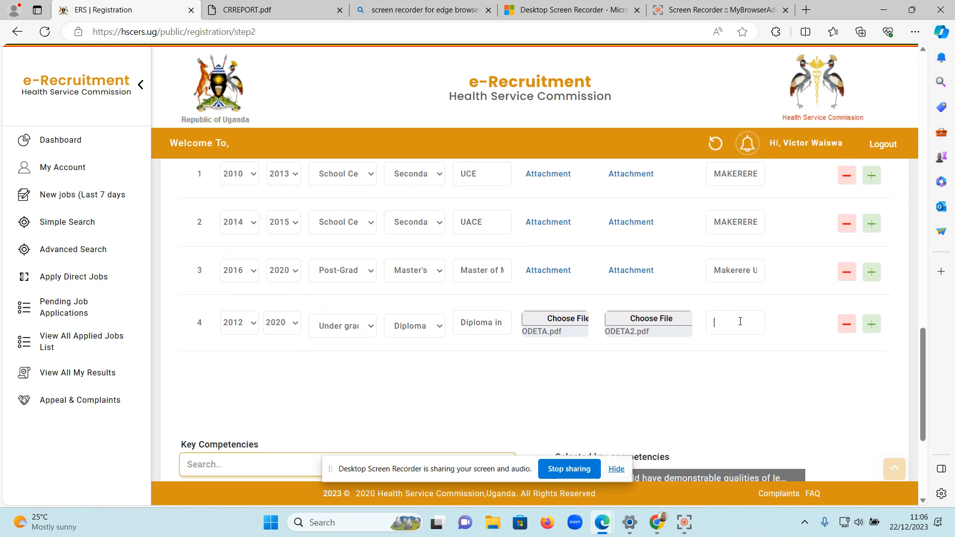
pyautogui.scroll(1, 741, 323)
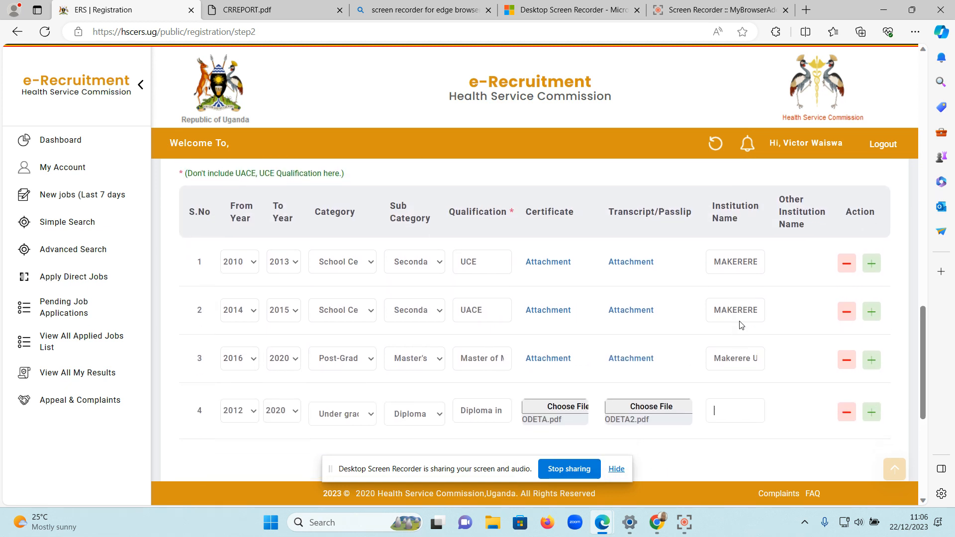
pyautogui.scroll(-1, 741, 324)
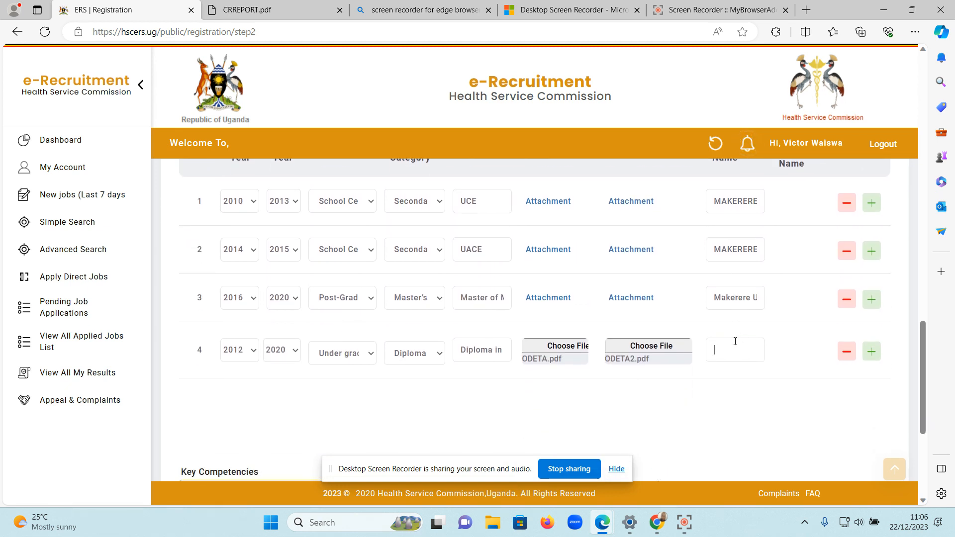
pyautogui.write('makerere')
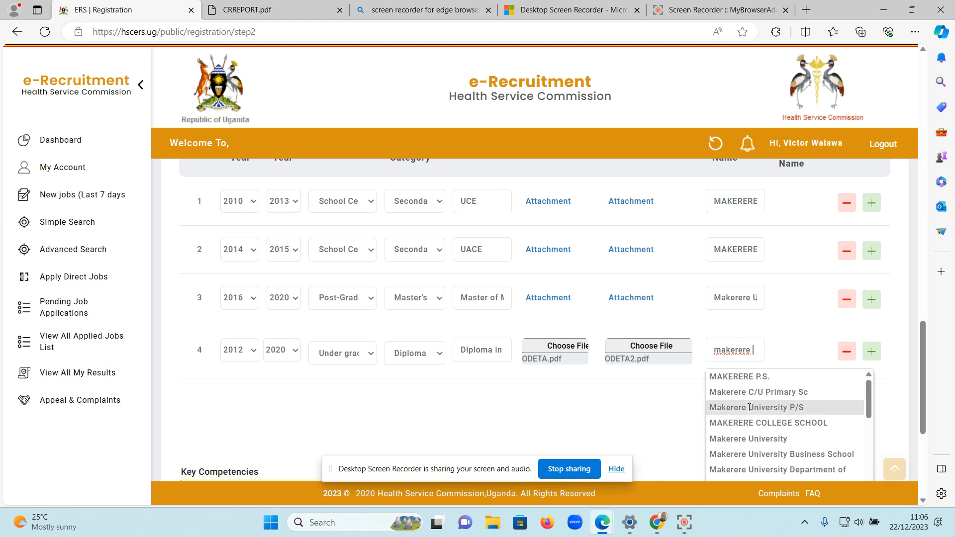
pyautogui.click(764, 438)
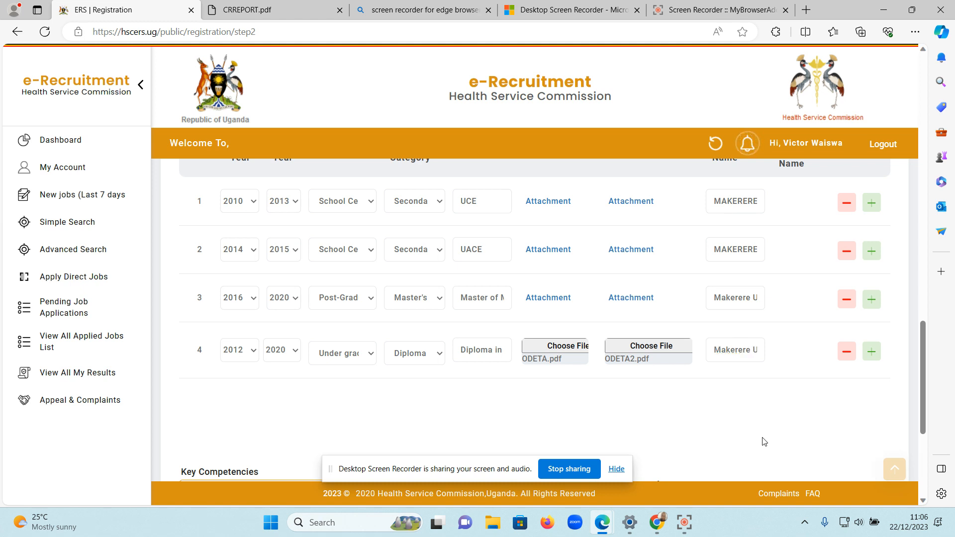
# Change the fourth row's institution name to Other and enter buloba as the other institution name.
pyautogui.tripleClick(738, 349)
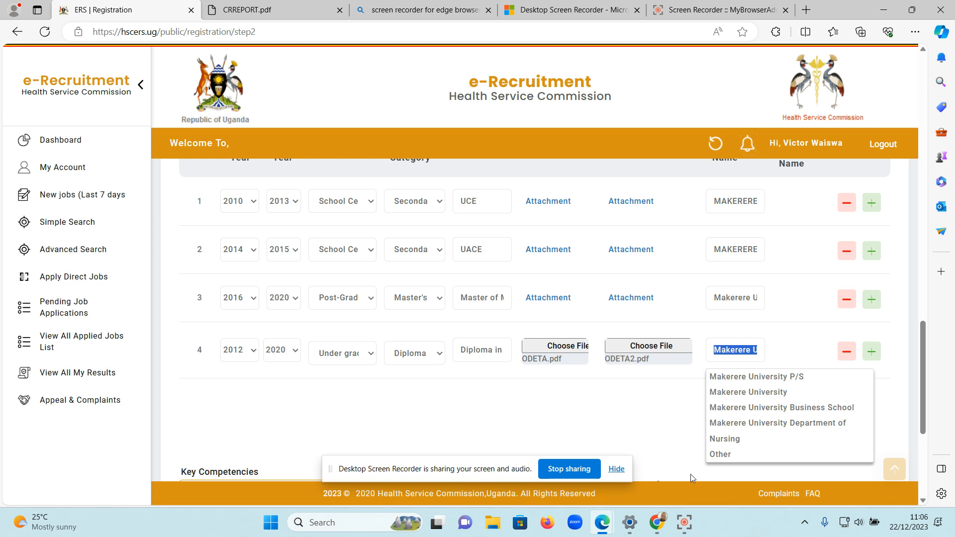
pyautogui.click(728, 453)
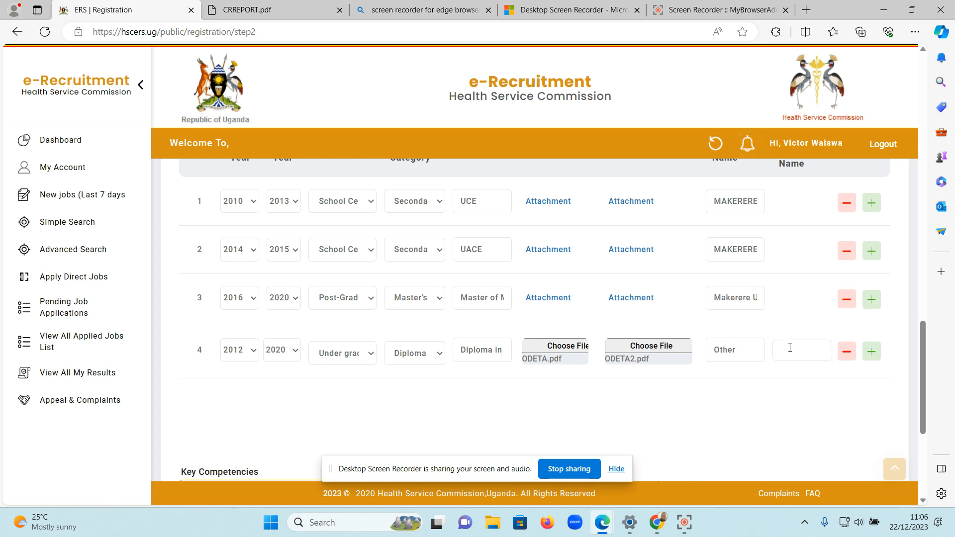
pyautogui.write('bulon')
pyautogui.press('BackSpace')
pyautogui.write('ba')
pyautogui.scroll(-5, 809, 396)
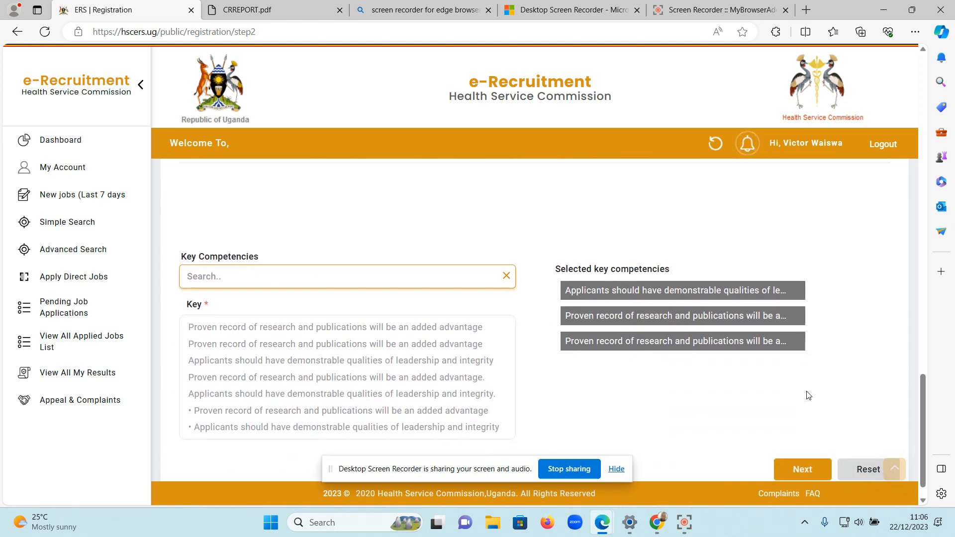
pyautogui.scroll(5, 837, 350)
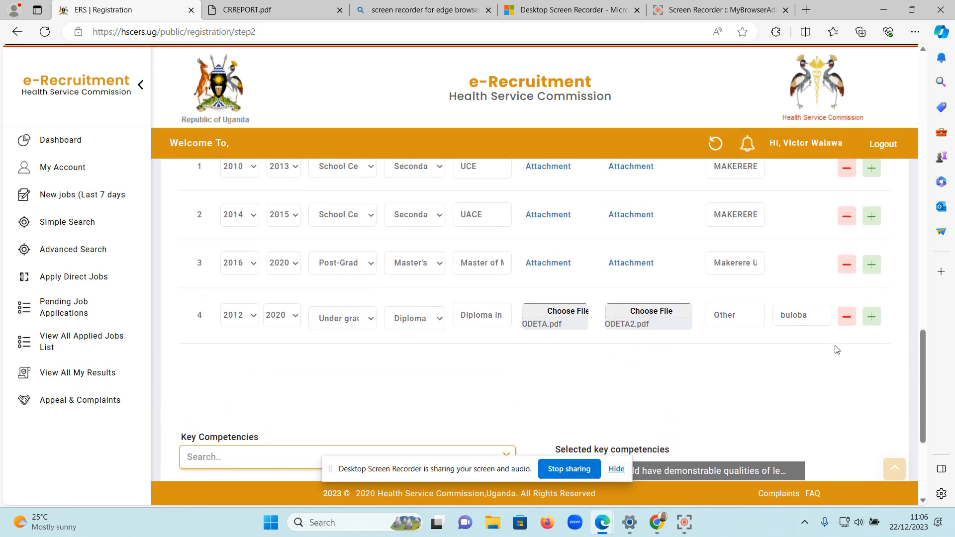
# Add "Good communication and interpersonal skills" to the selected key competencies and remove the one about demonstrable leadership qualities.
pyautogui.scroll(-5, 837, 349)
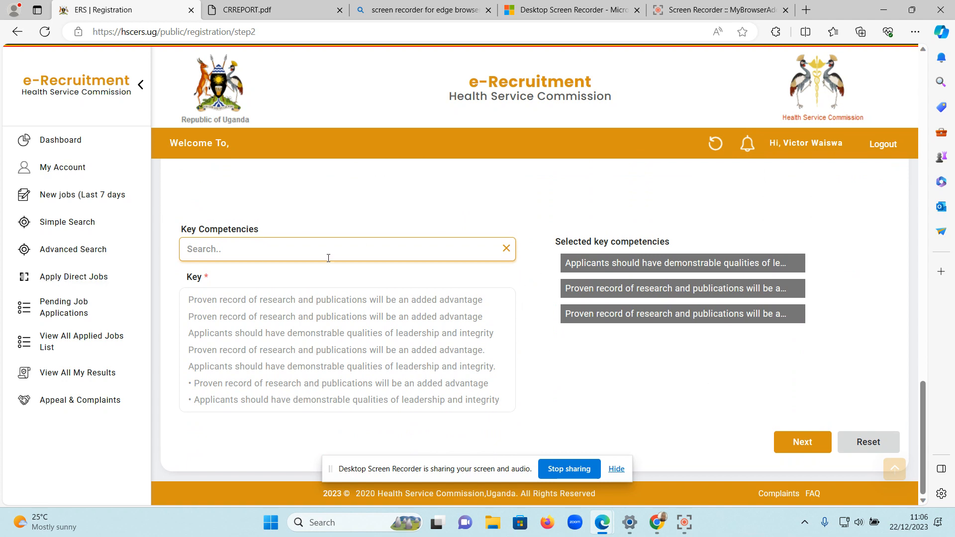
pyautogui.click(285, 245)
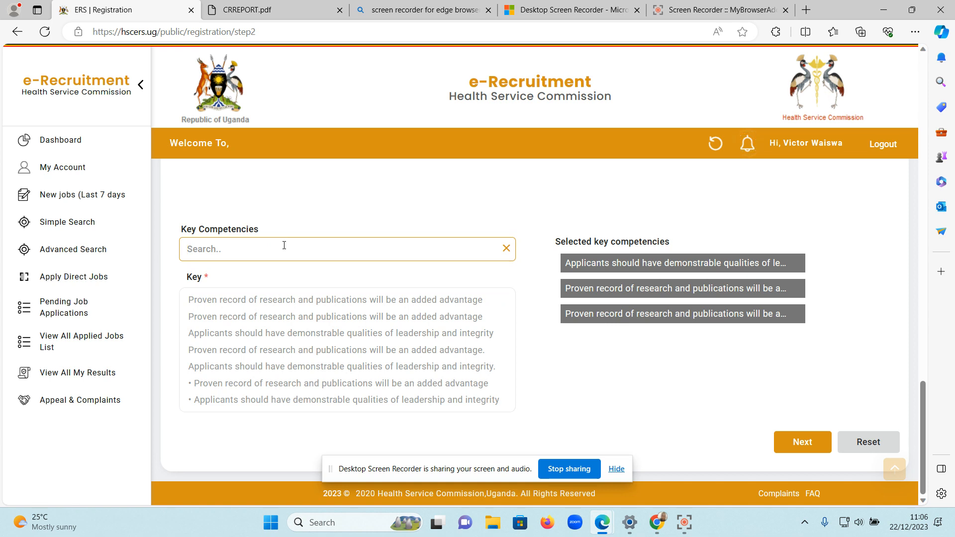
pyautogui.write('good')
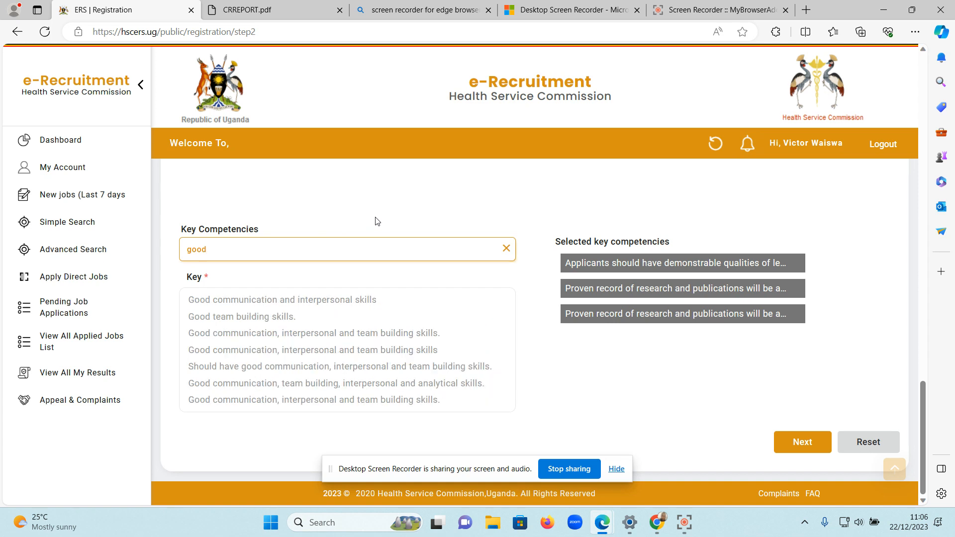
pyautogui.click(273, 296)
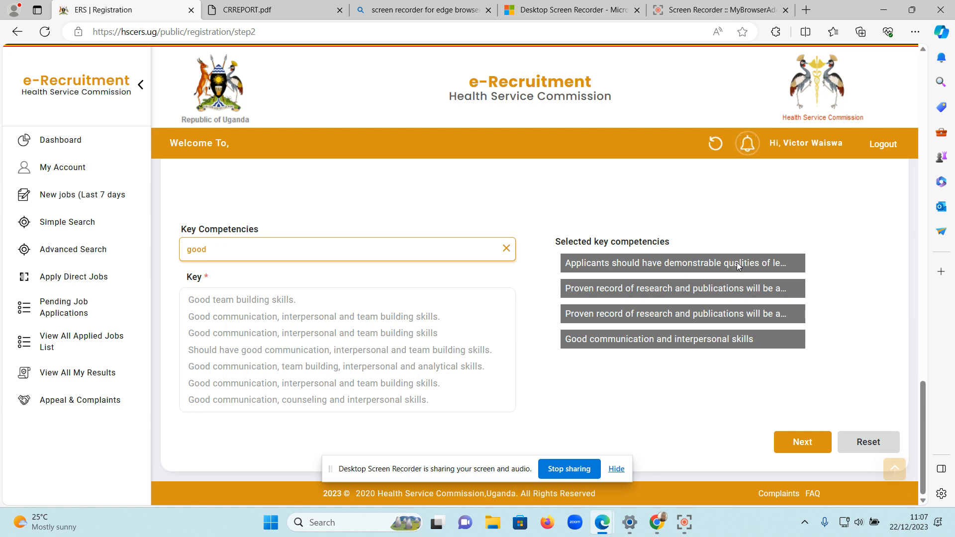
pyautogui.click(757, 259)
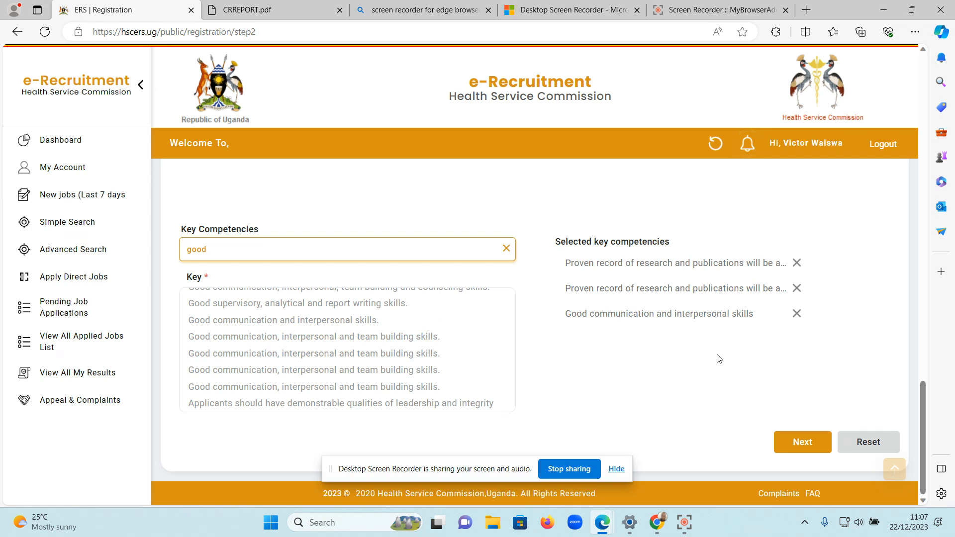
# Replace the fourth institution row's qualification with the unlisted text gfhdn and try to proceed to the next section.
pyautogui.scroll(20, 573, 229)
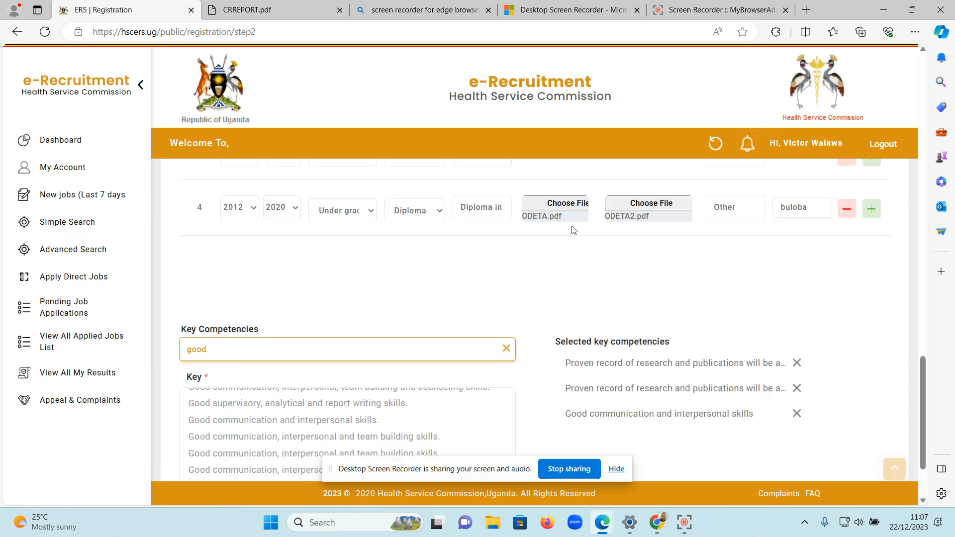
pyautogui.scroll(-15, 572, 229)
pyautogui.scroll(-5, 573, 230)
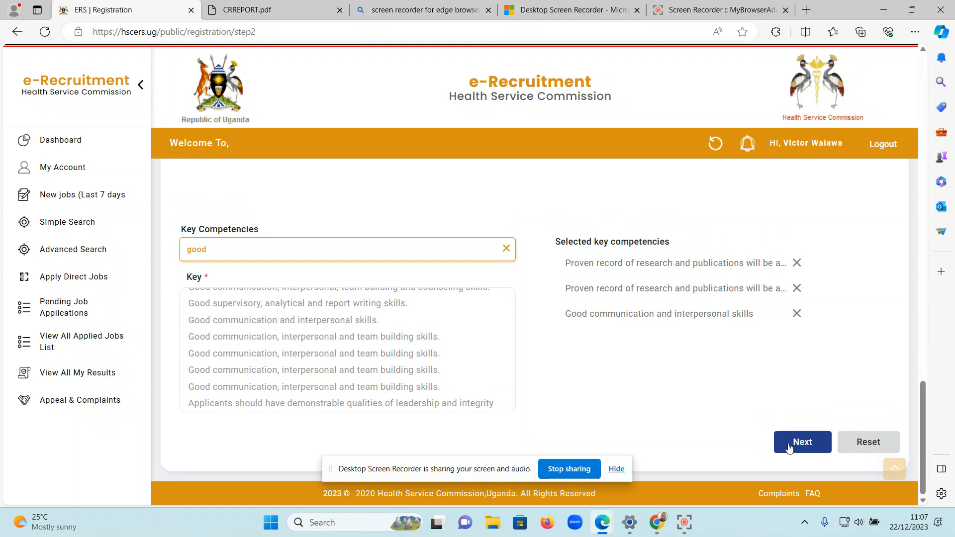
pyautogui.scroll(5, 595, 398)
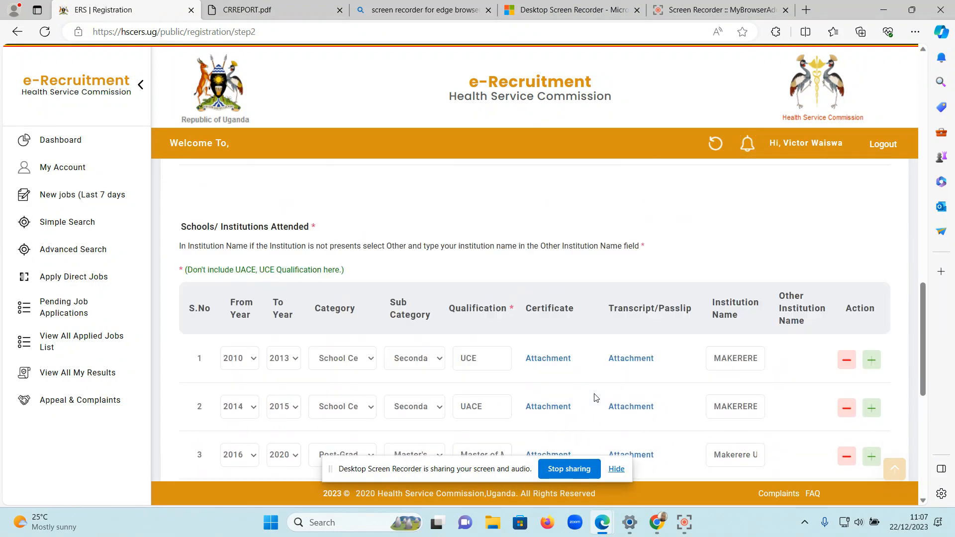
pyautogui.scroll(1, 595, 398)
pyautogui.scroll(-5, 594, 398)
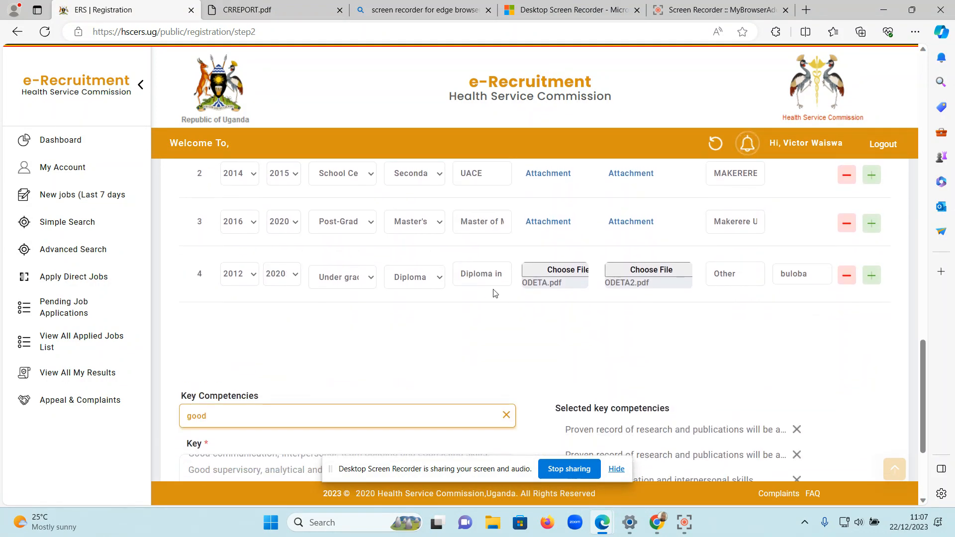
pyautogui.tripleClick(494, 274)
pyautogui.write('gfhdn')
pyautogui.scroll(-3, 714, 359)
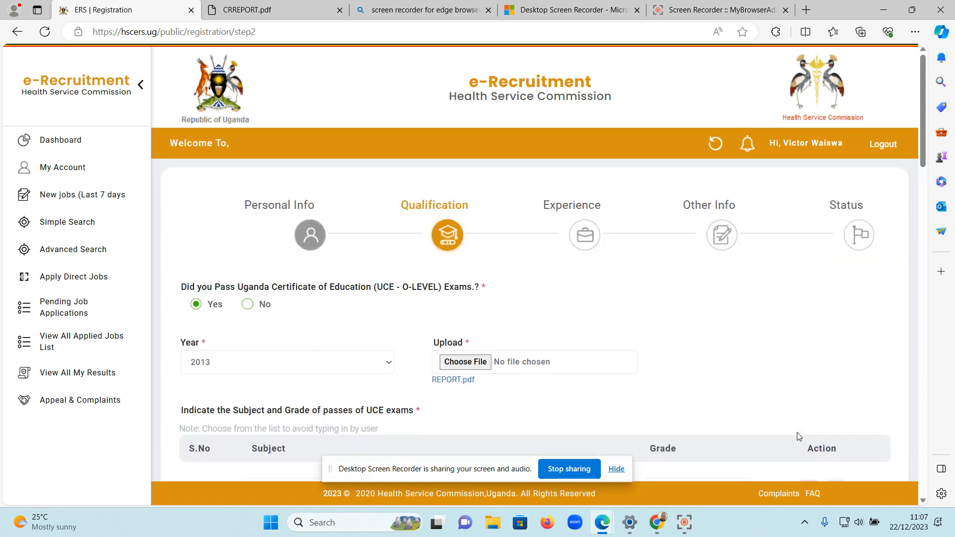
# Clear the invalid qualification text from the fourth row of Schools/Institutions Attended.
pyautogui.scroll(-5, 797, 432)
pyautogui.scroll(-10, 799, 437)
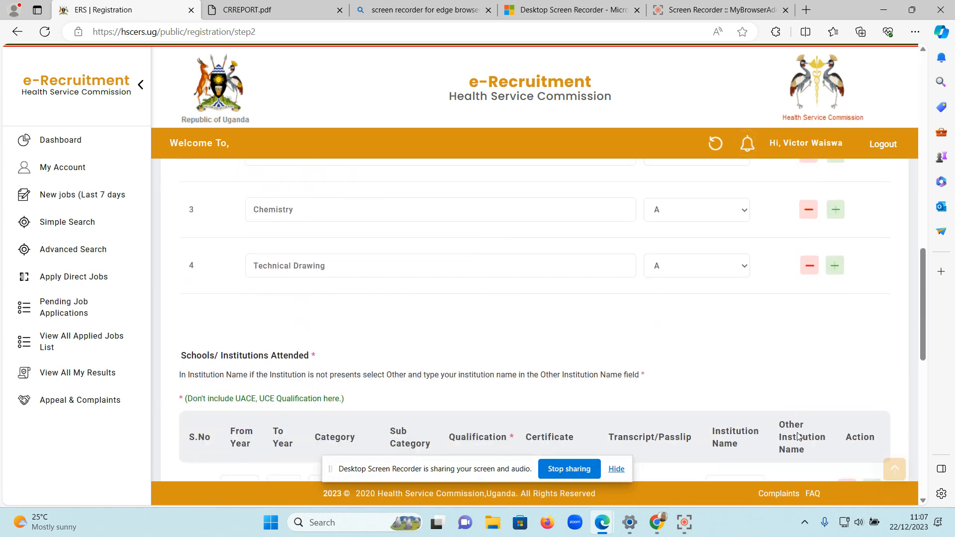
pyautogui.scroll(2, 799, 437)
pyautogui.scroll(-1, 799, 437)
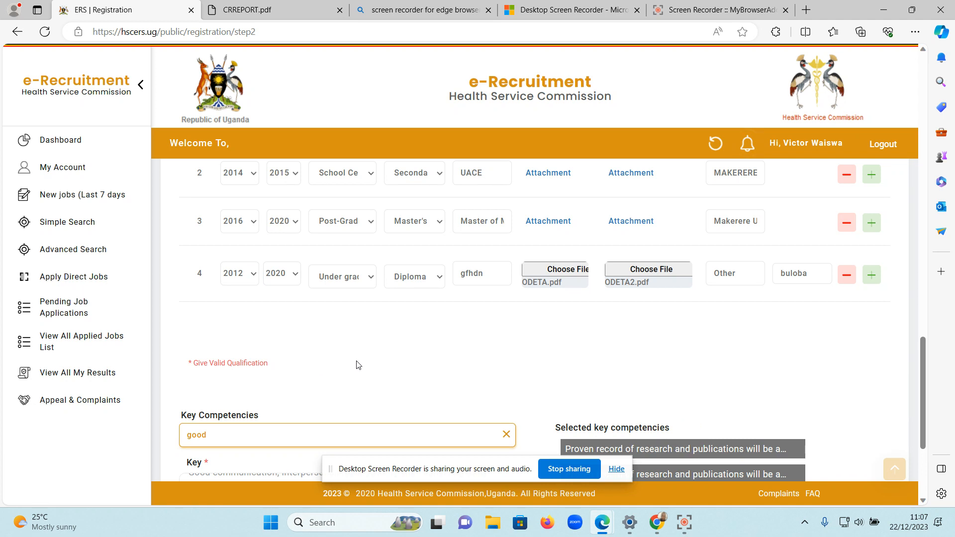
pyautogui.click(491, 279)
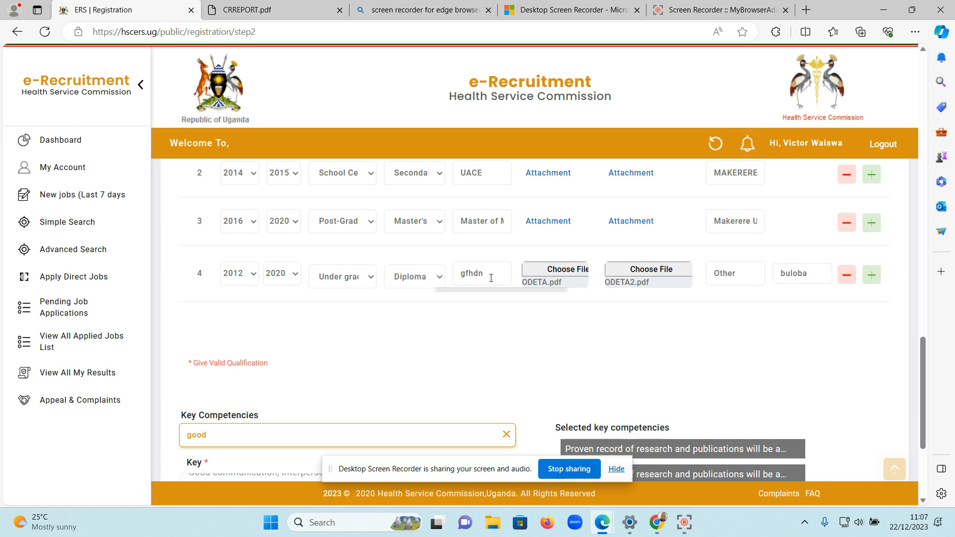
pyautogui.hotkey('ctrl', 'a')
pyautogui.press('BackSpace')
# Reselect Diploma as the fourth row's sub category and choose Diploma in Midwifery (URM) as its qualification.
pyautogui.click(431, 276)
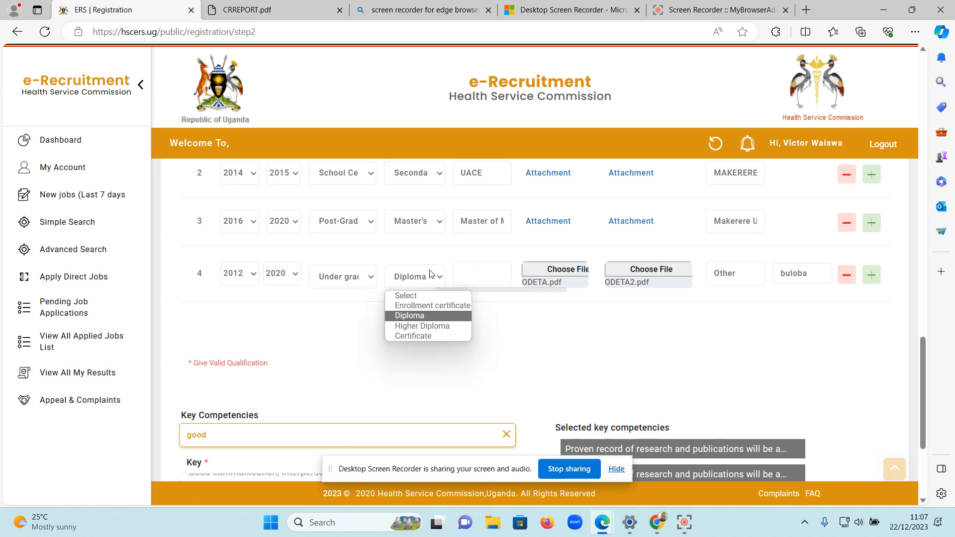
pyautogui.click(493, 273)
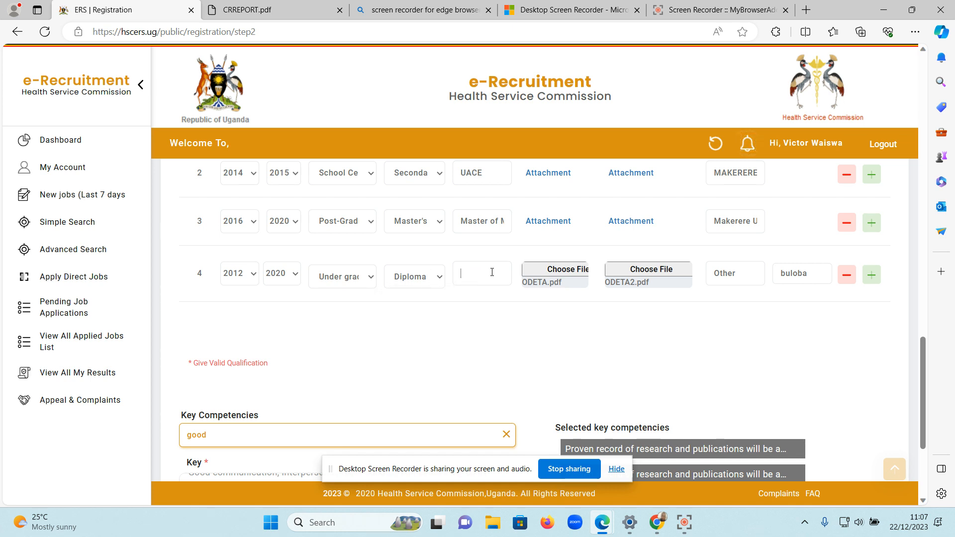
pyautogui.click(492, 272)
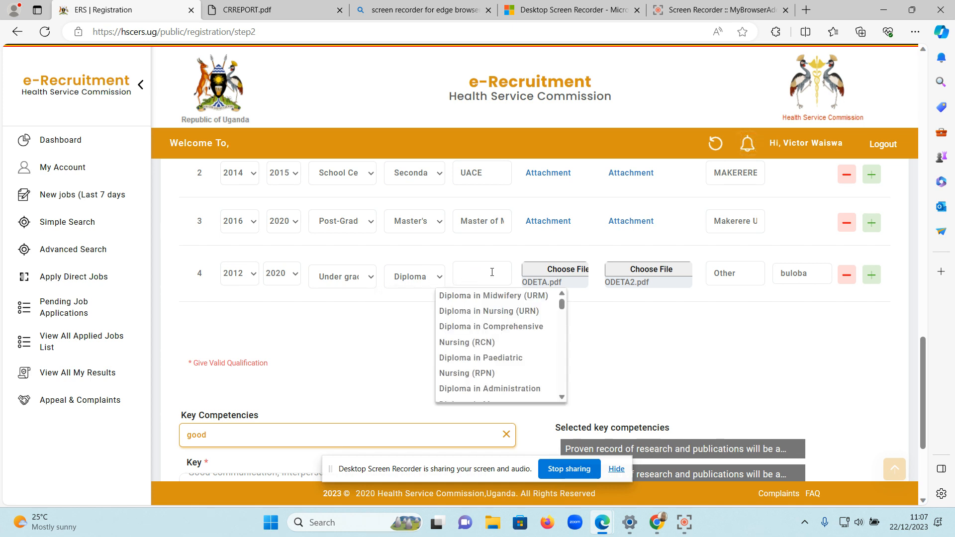
pyautogui.click(427, 276)
pyautogui.click(418, 311)
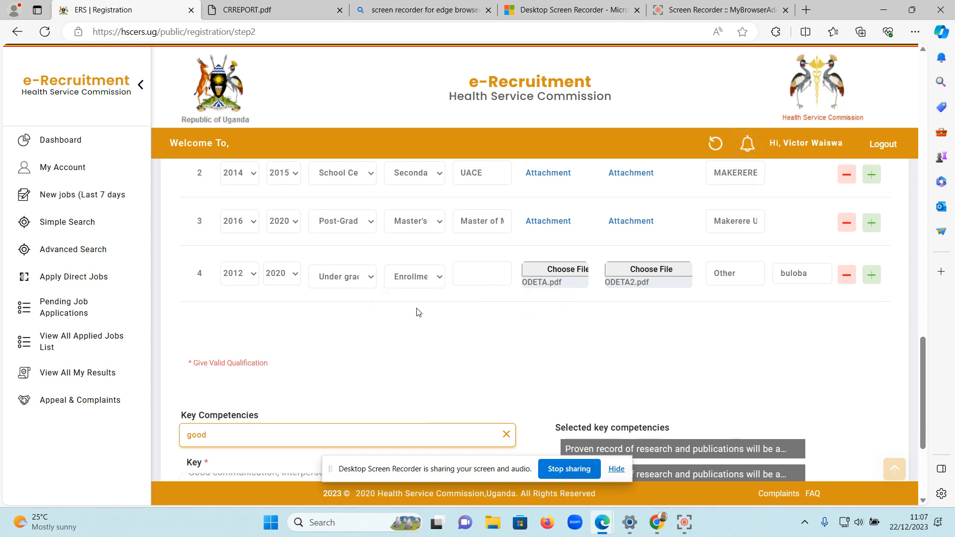
pyautogui.click(420, 278)
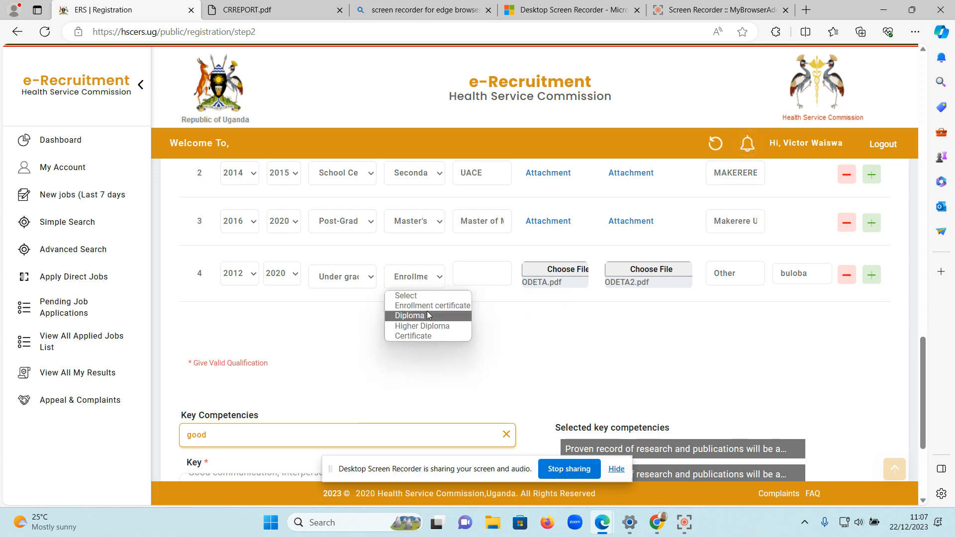
pyautogui.click(429, 315)
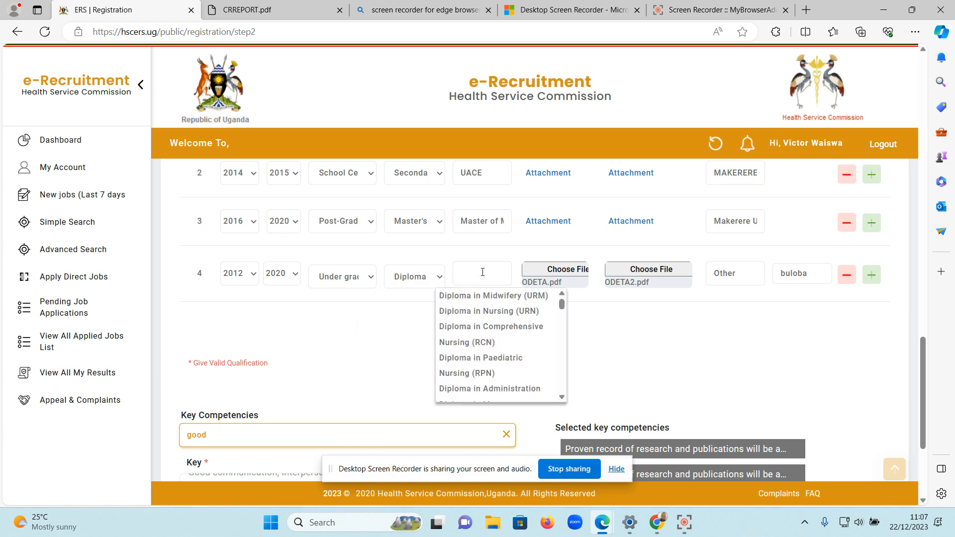
pyautogui.write('dip')
pyautogui.click(497, 295)
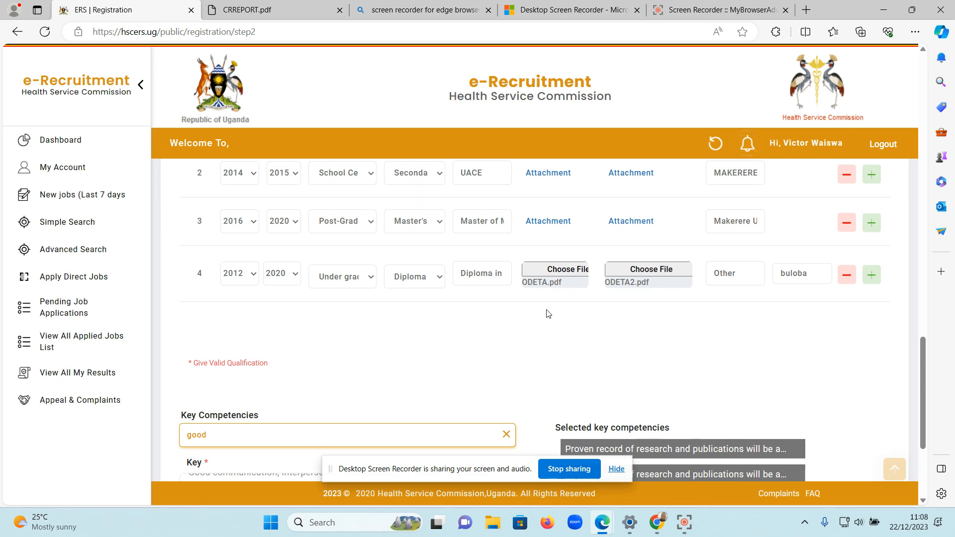
# Review the Schools/Institutions Attended rows and the selected key competencies for completeness.
pyautogui.scroll(-4, 569, 333)
pyautogui.scroll(9, 567, 331)
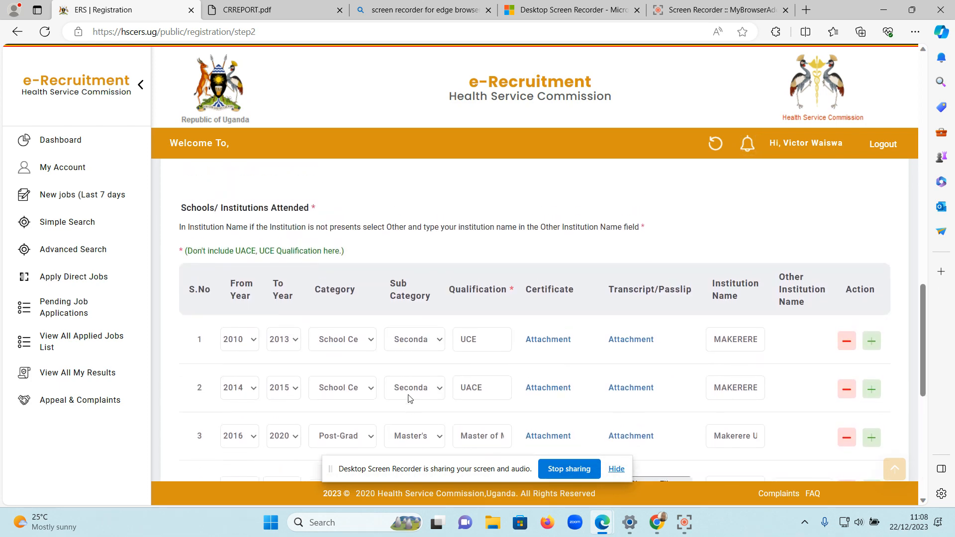
pyautogui.scroll(-2, 410, 398)
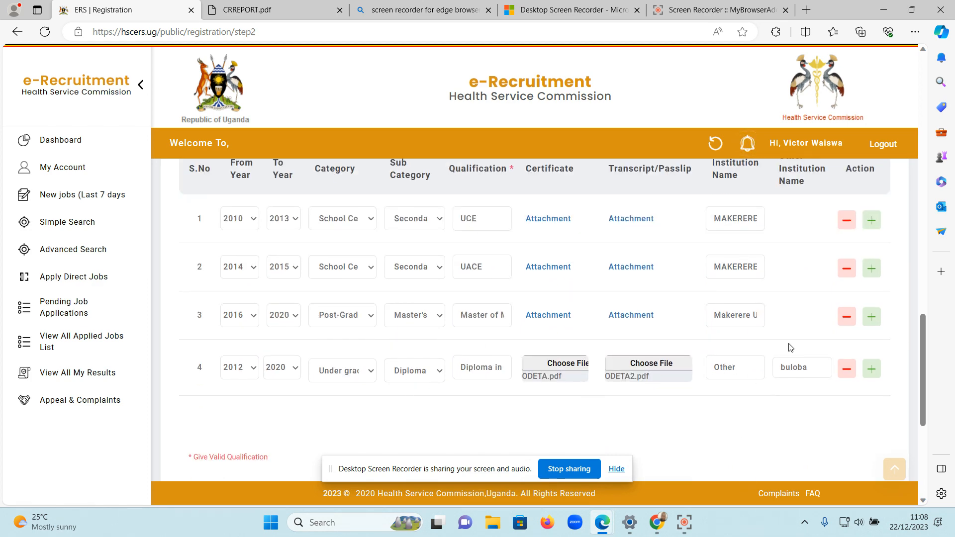
pyautogui.scroll(-5, 760, 414)
pyautogui.scroll(6, 760, 414)
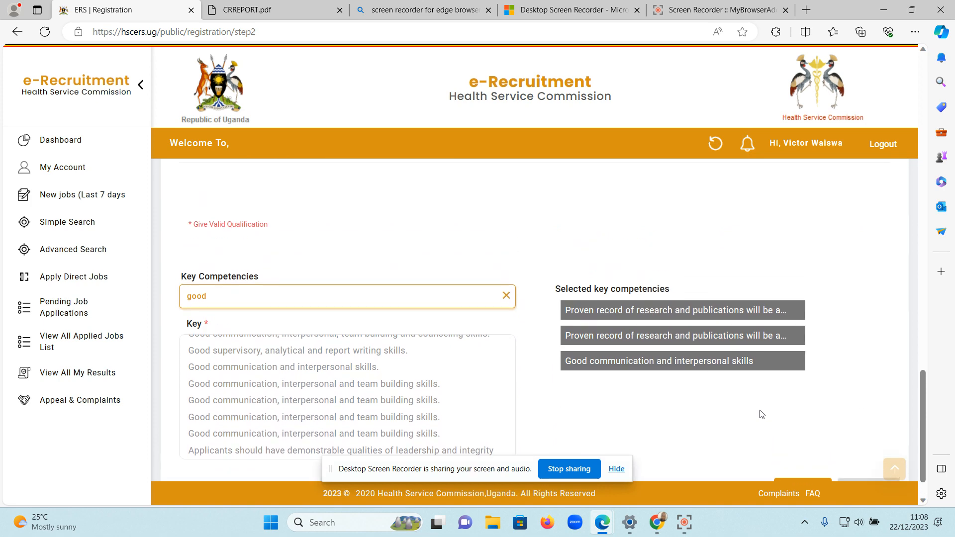
pyautogui.scroll(2, 760, 414)
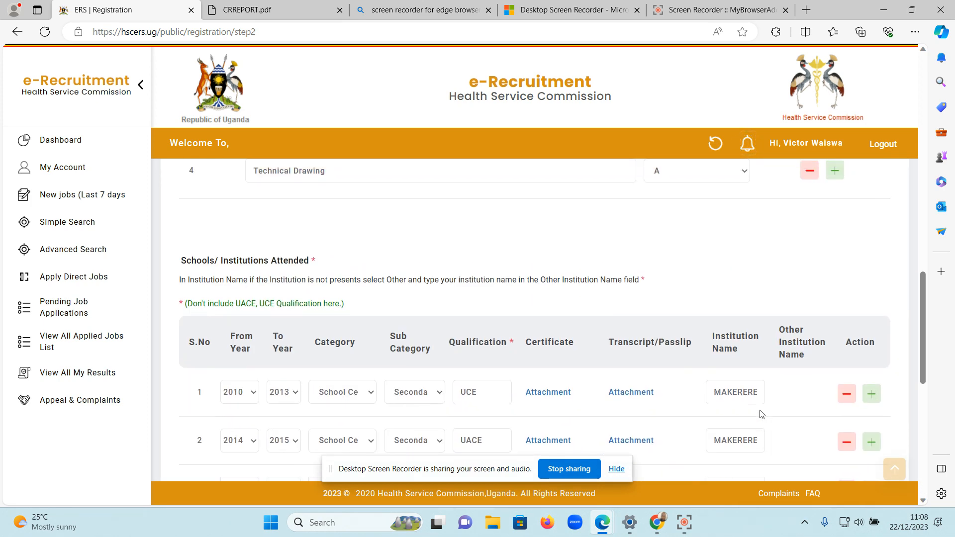
pyautogui.scroll(-4, 697, 331)
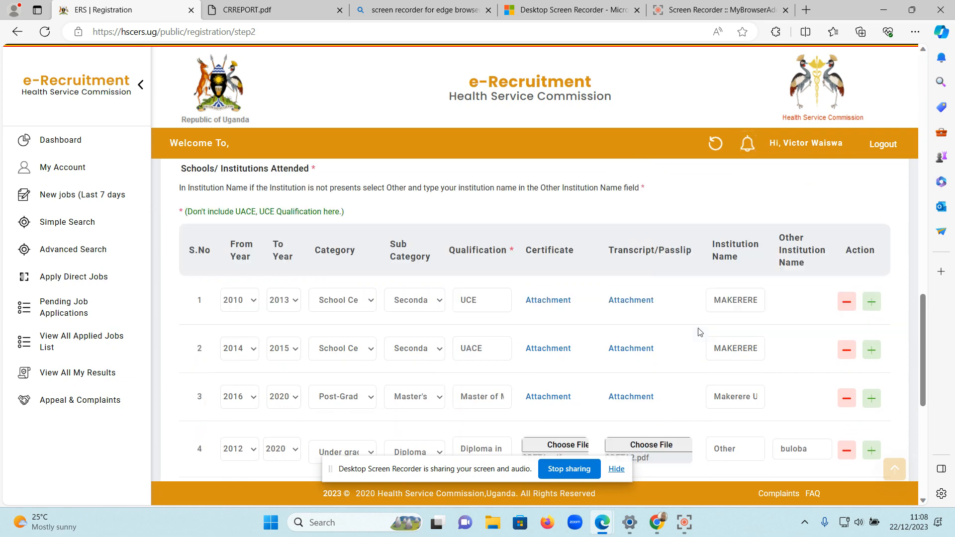
pyautogui.scroll(-3, 700, 332)
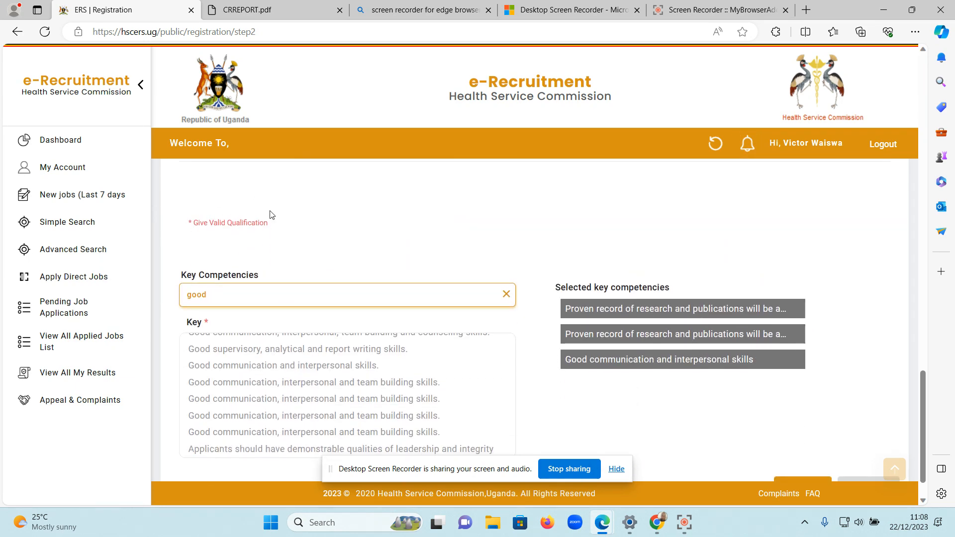
pyautogui.scroll(3, 326, 223)
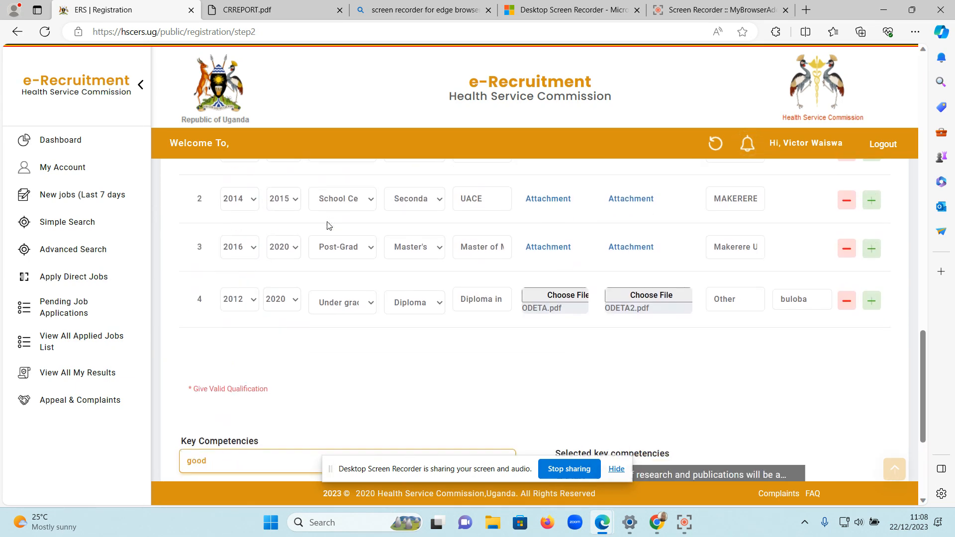
# Submit the completed Qualification section to proceed to the next part of the profile.
pyautogui.scroll(-5, 327, 224)
pyautogui.click(800, 443)
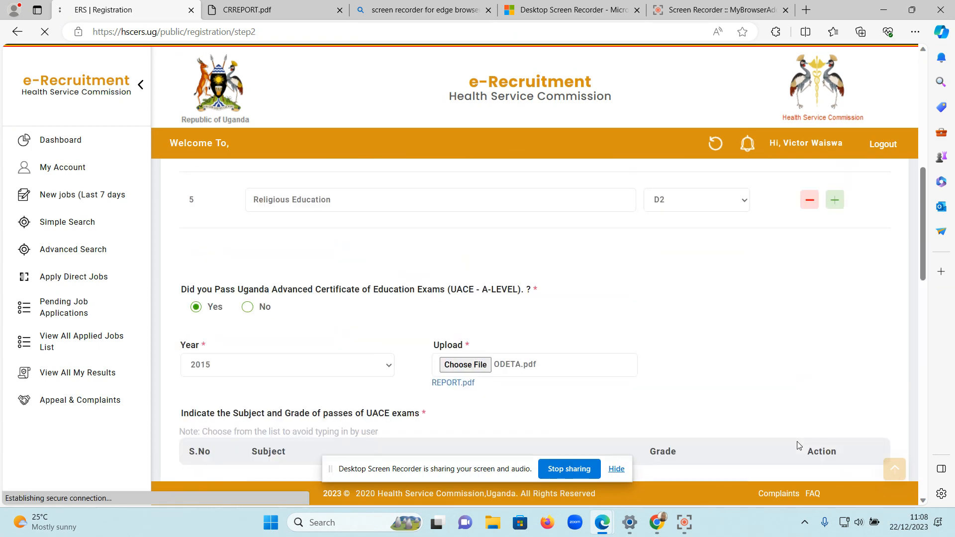